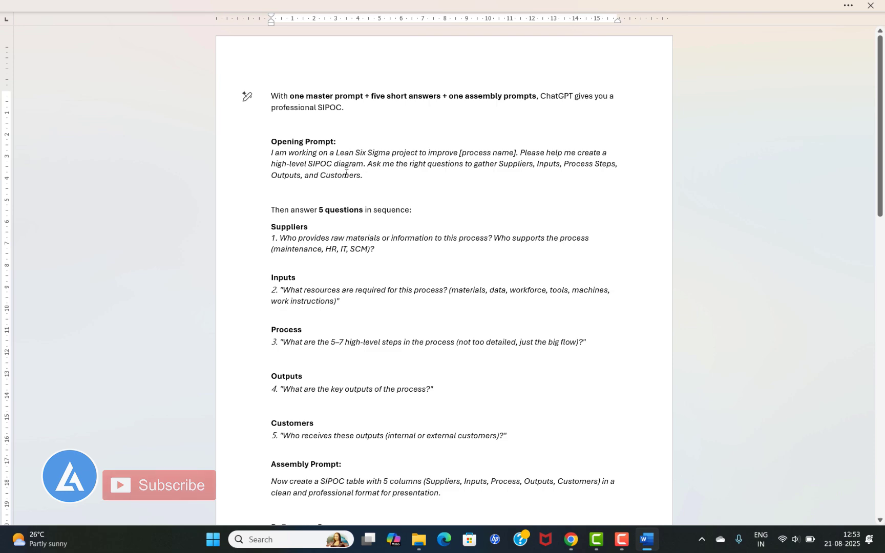
Step: Switch to ChatGPT and enter the document's opening prompt about a Lean Six Sigma project to improve [process name] with a high-level SIPOC diagram
{"action": "key", "text": "alt+Tab"}
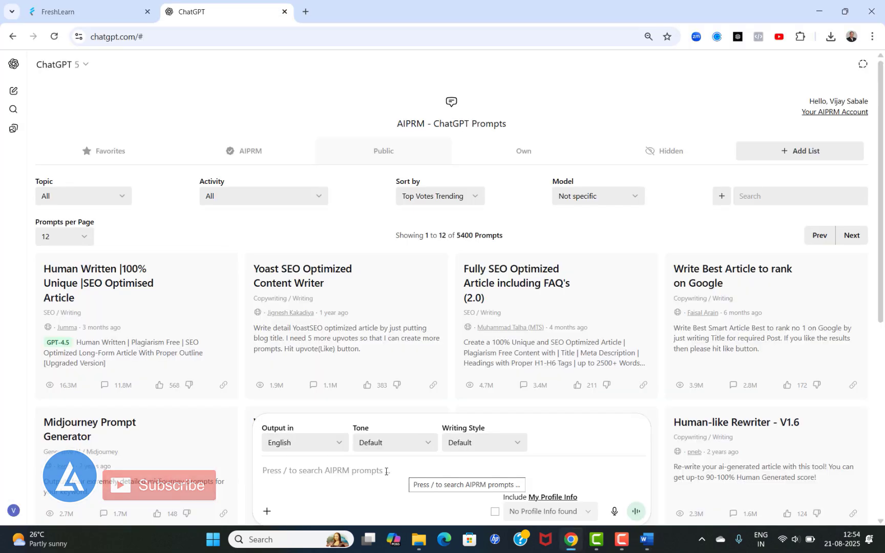
{"action": "left_click", "coordinate": [367, 470]}
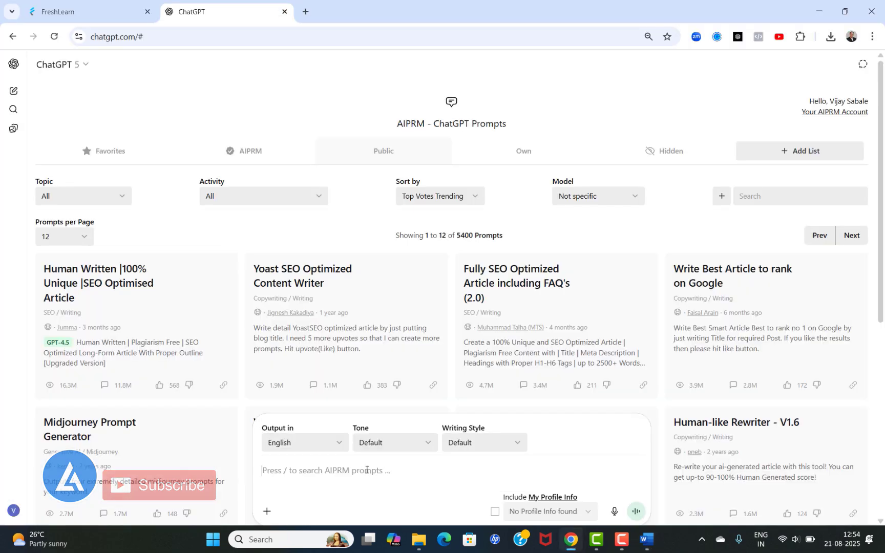
{"action": "type", "text": "I am working on a Lean Six Sigma project to improve [process name]. Please help me create a high-level SIPOC diagram. Ask me the right questions to gather Suppliers, Inputs, Process Steps, Outputs, and Customers."}
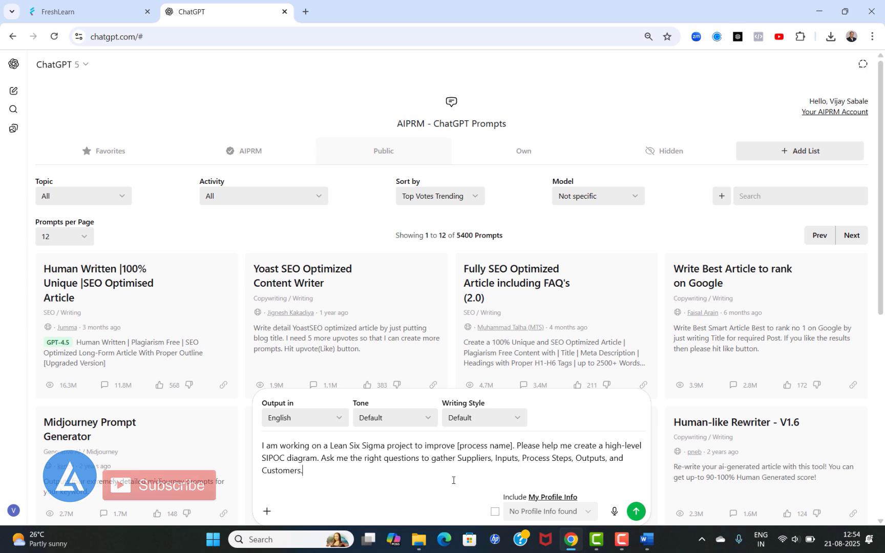
Step: Replace the [process name] placeholder with "low productivity in the production department" and send the prompt
{"action": "left_click_drag", "start_coordinate": [511, 445], "coordinate": [456, 446]}
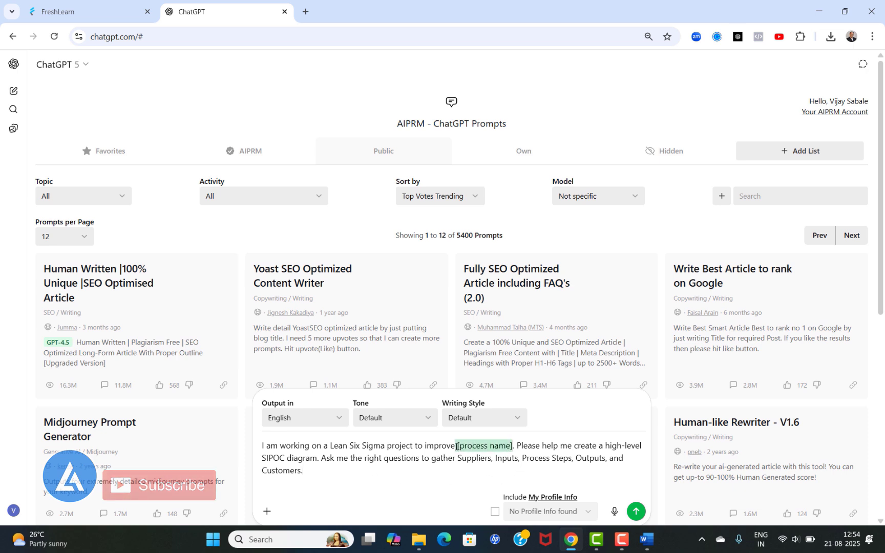
{"action": "key", "text": "BackSpace"}
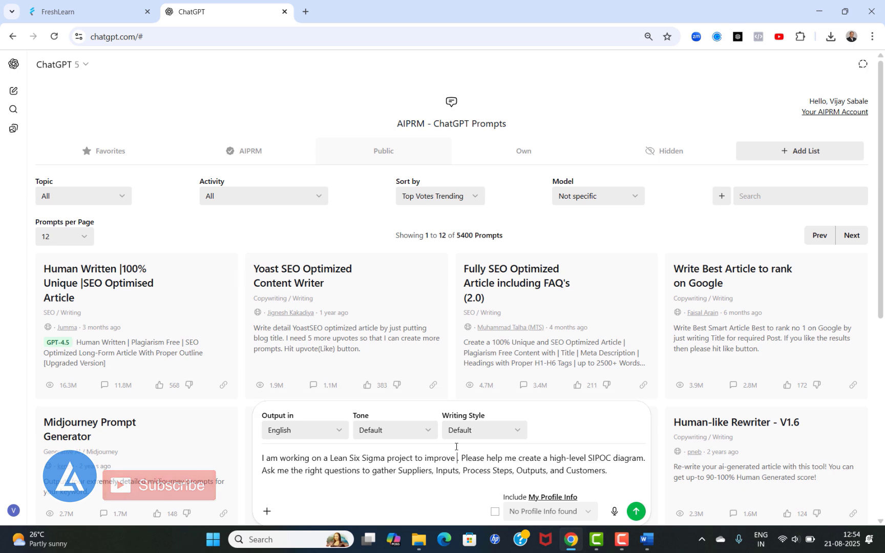
{"action": "type", "text": "low pr"}
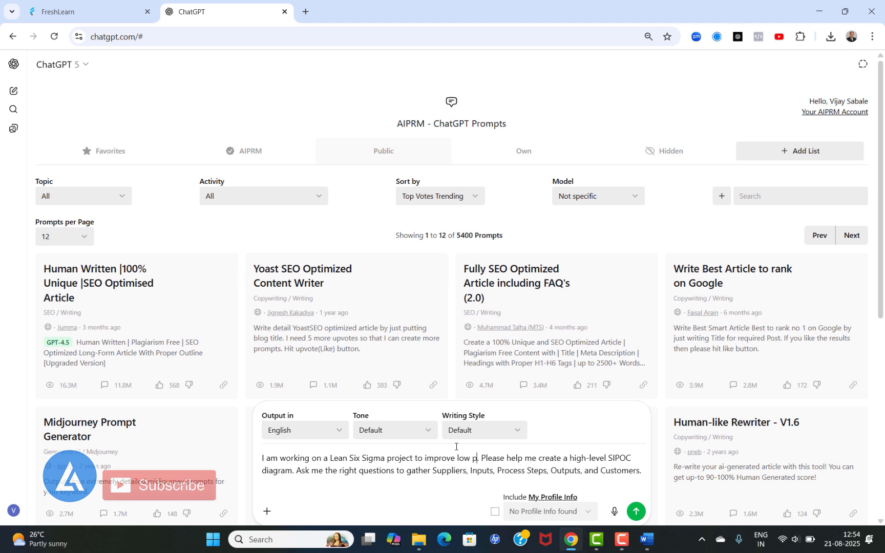
{"action": "type", "text": "oductivi"}
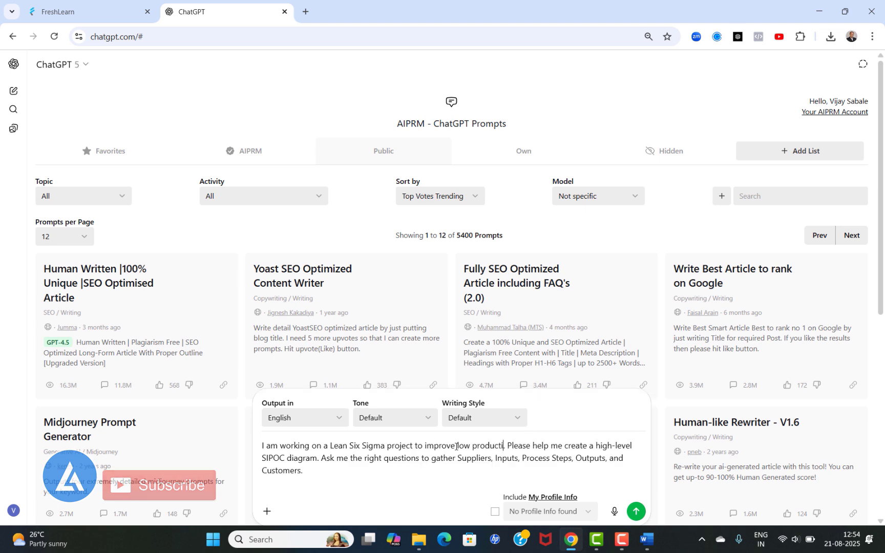
{"action": "type", "text": "ty in the "}
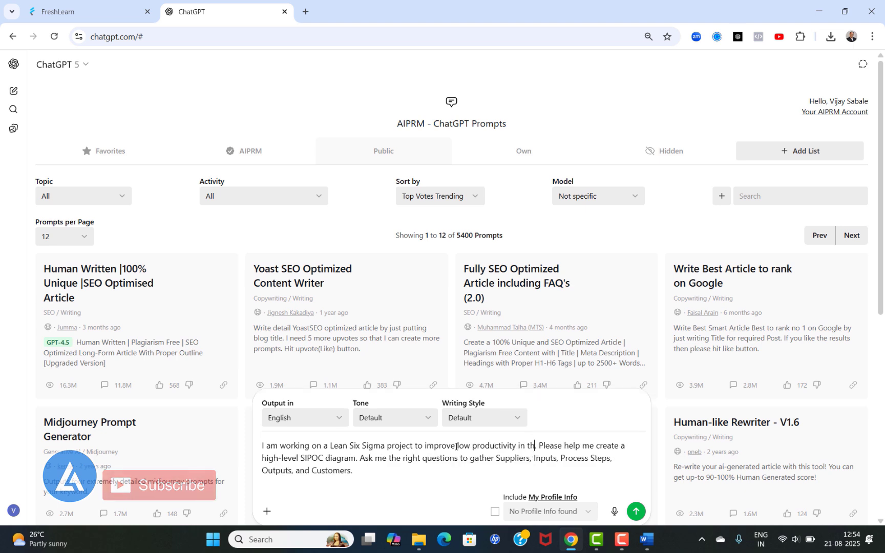
{"action": "type", "text": "product"}
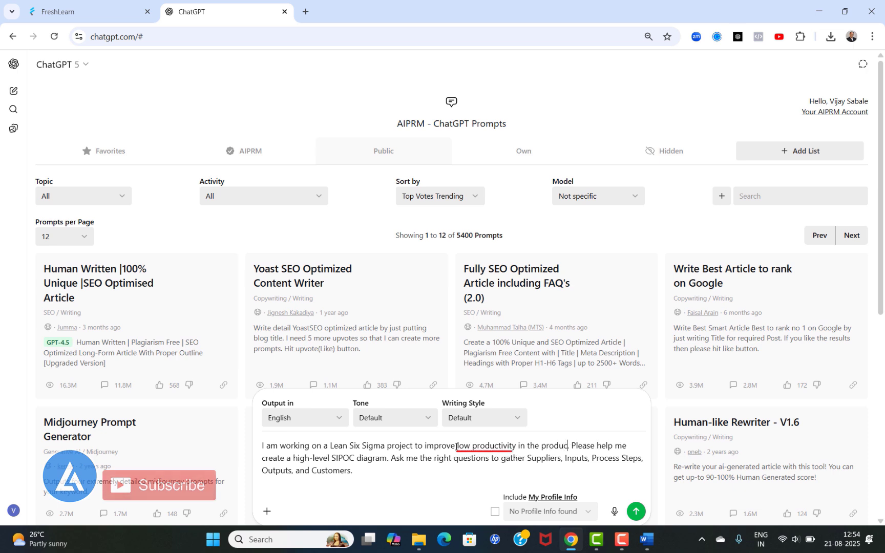
{"action": "type", "text": "ion departm"}
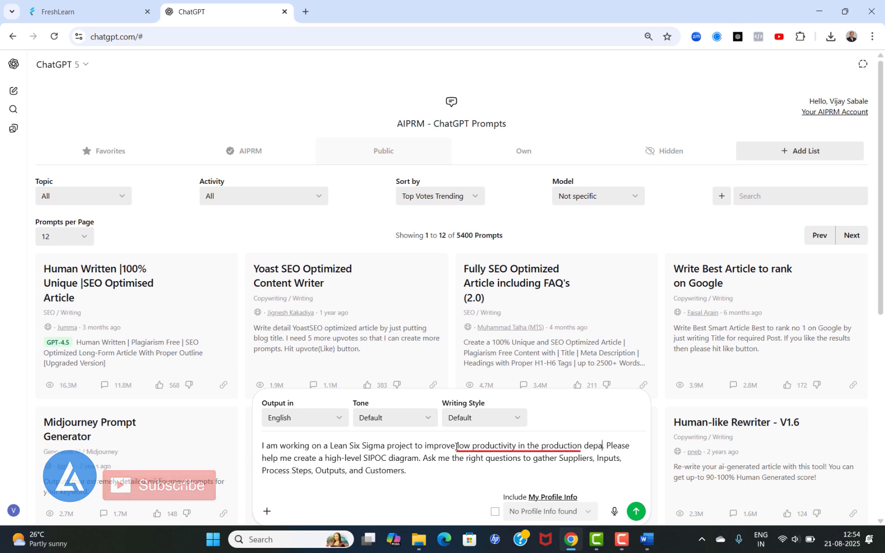
{"action": "type", "text": "ent."}
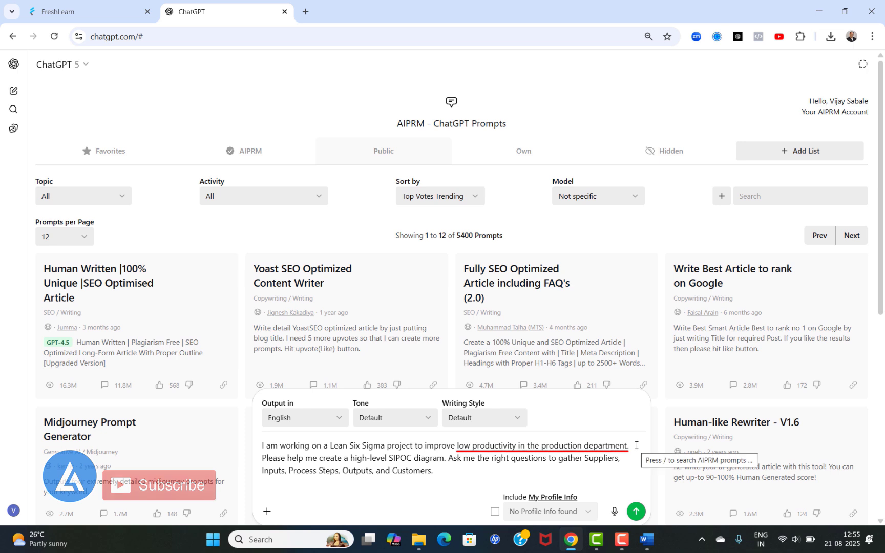
{"action": "left_click", "coordinate": [636, 512]}
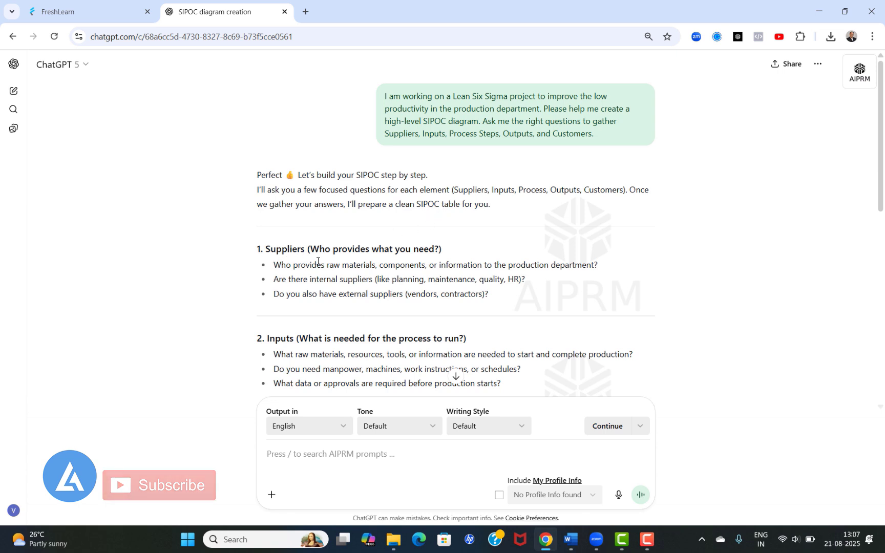
Step: Read through ChatGPT's questions on Suppliers, Inputs, Process Steps, Outputs and Customers down to the end of the reply
{"action": "scroll", "coordinate": [405, 287], "scroll_direction": "down", "scroll_amount": 1}
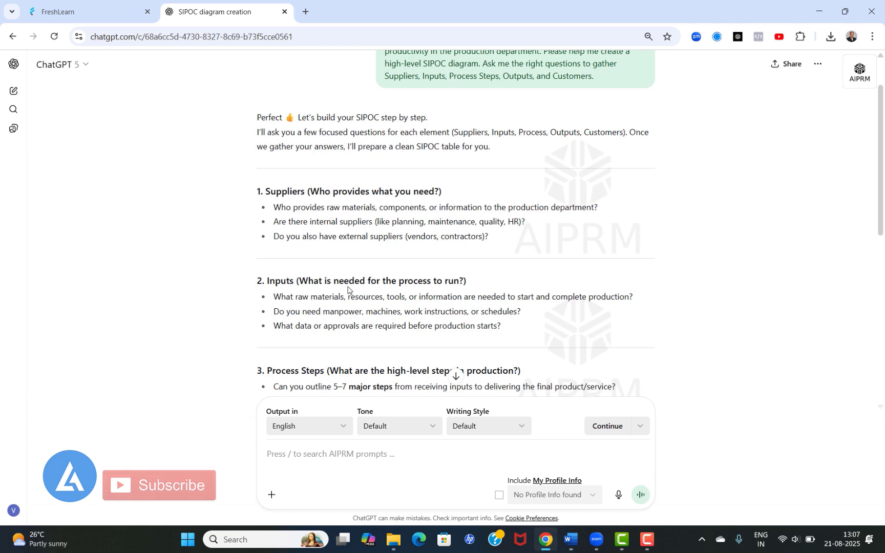
{"action": "scroll", "coordinate": [354, 290], "scroll_direction": "down", "scroll_amount": 2}
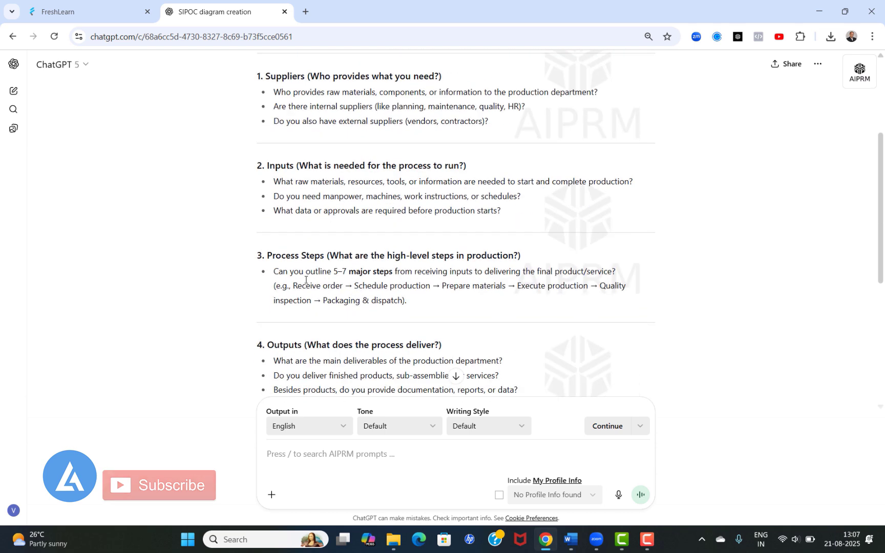
{"action": "scroll", "coordinate": [322, 302], "scroll_direction": "down", "scroll_amount": 2}
{"action": "scroll", "coordinate": [317, 330], "scroll_direction": "down", "scroll_amount": 2}
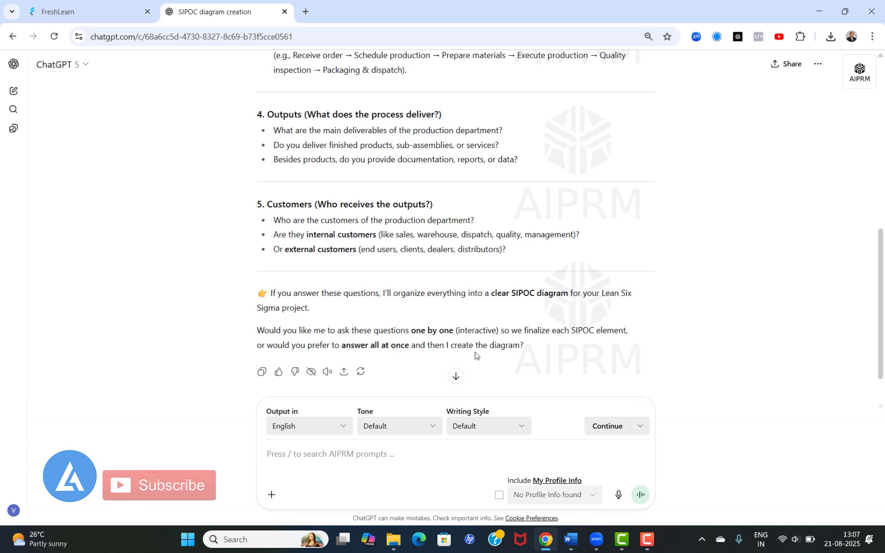
{"action": "scroll", "coordinate": [520, 348], "scroll_direction": "down", "scroll_amount": 1}
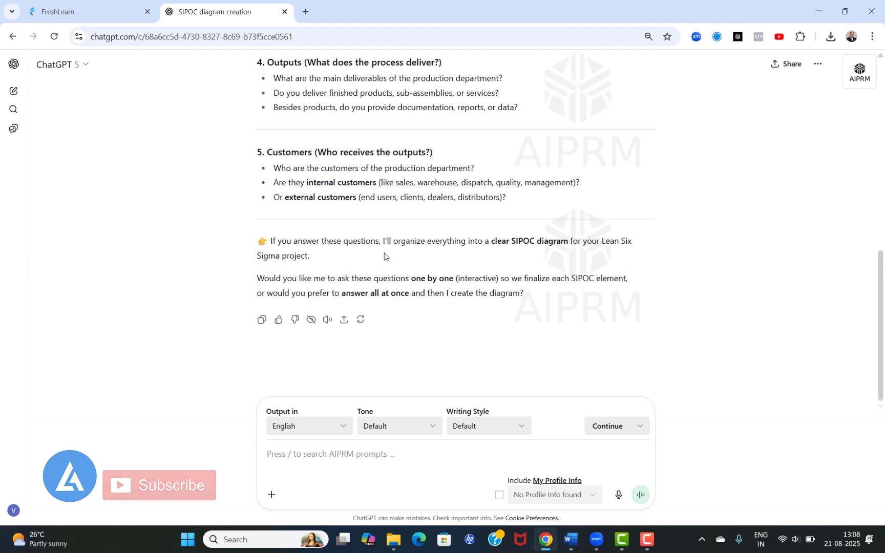
Step: Switch to the Word document and review the opening prompt, the five questions, and the assembly and refinement prompts
{"action": "key", "text": "alt+Tab"}
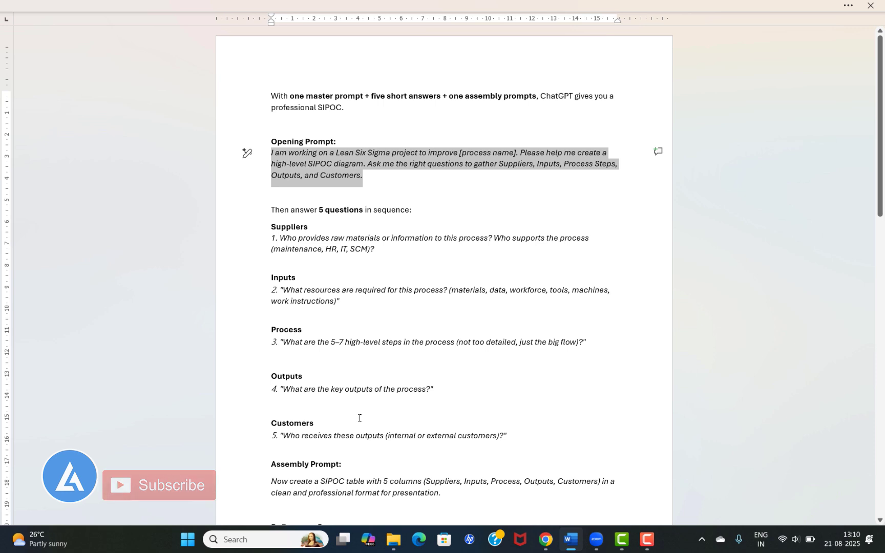
{"action": "scroll", "coordinate": [389, 347], "scroll_direction": "down", "scroll_amount": 3}
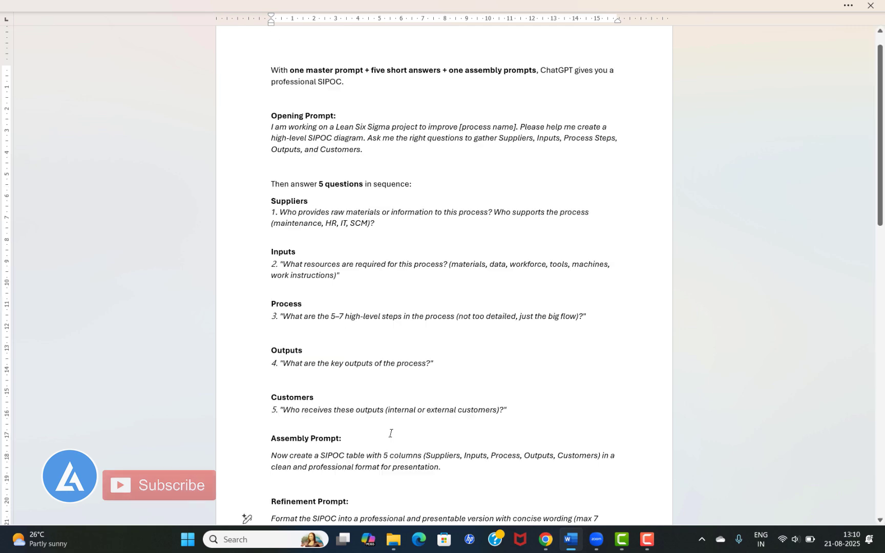
{"action": "scroll", "coordinate": [389, 429], "scroll_direction": "down", "scroll_amount": 2}
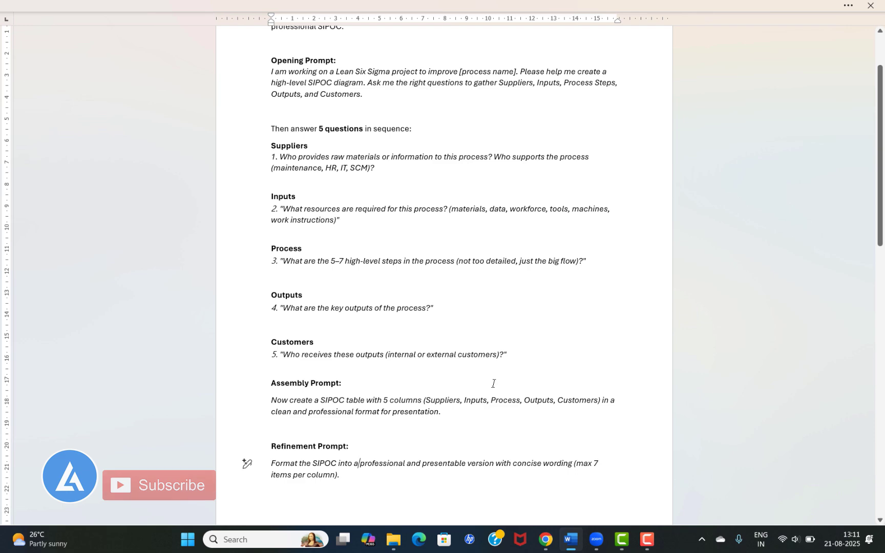
Step: Review the "SIPOC For Productivity Improvement Using ChatGPT" example from Step 1 through Step 5
{"action": "scroll", "coordinate": [493, 383], "scroll_direction": "down", "scroll_amount": 6}
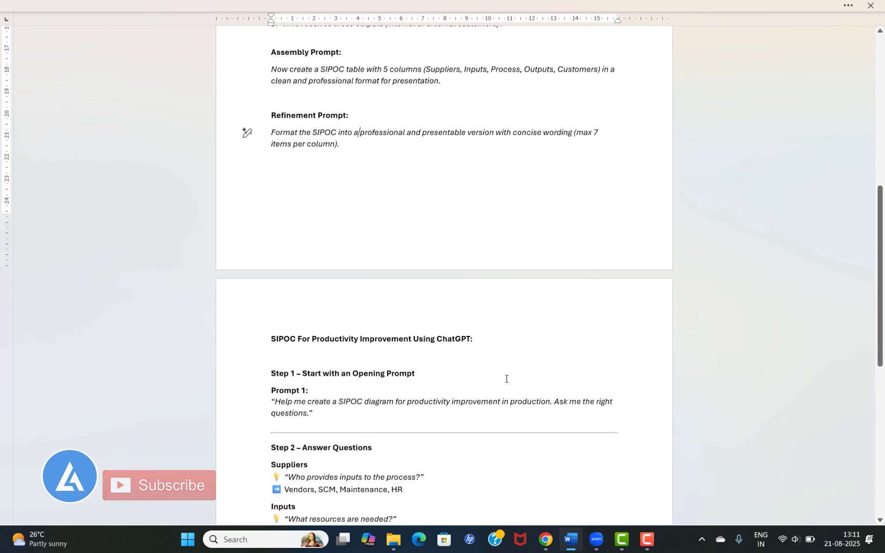
{"action": "scroll", "coordinate": [506, 378], "scroll_direction": "down", "scroll_amount": 3}
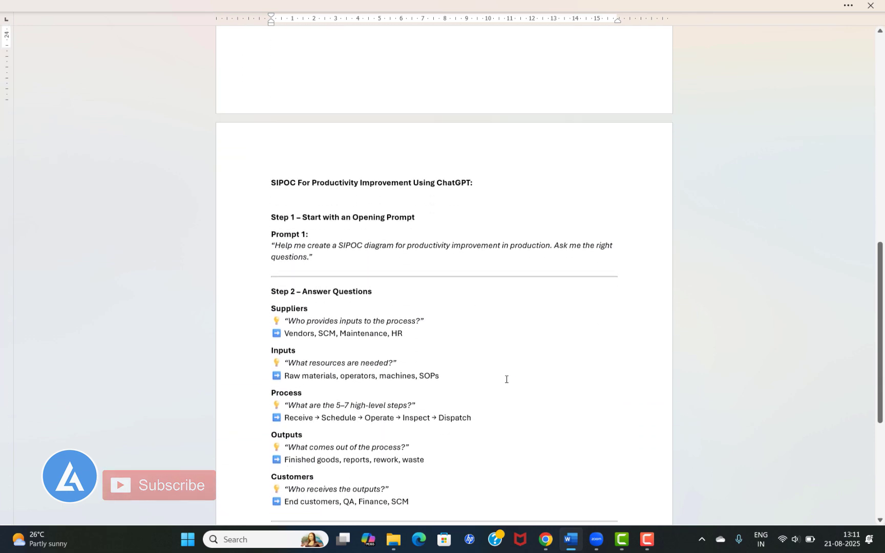
{"action": "scroll", "coordinate": [505, 379], "scroll_direction": "down", "scroll_amount": 1}
{"action": "scroll", "coordinate": [507, 378], "scroll_direction": "down", "scroll_amount": 1}
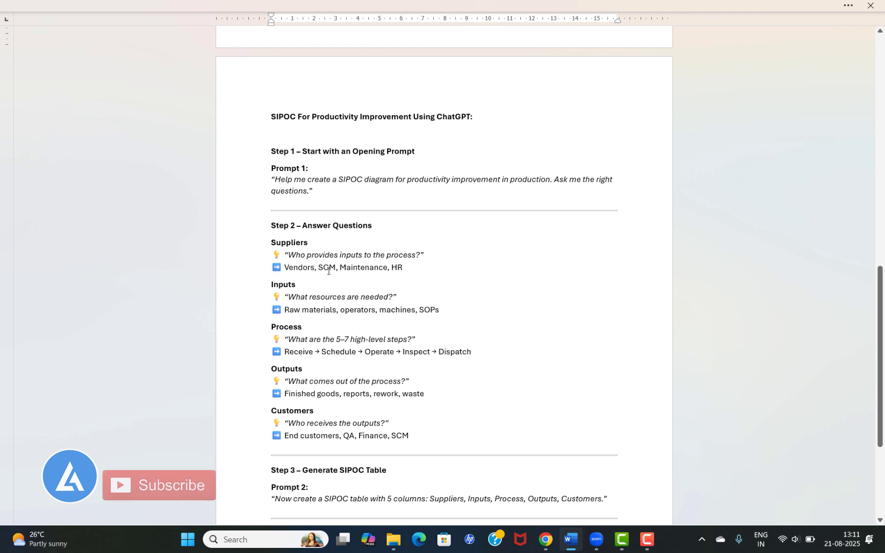
{"action": "scroll", "coordinate": [319, 376], "scroll_direction": "down", "scroll_amount": 3}
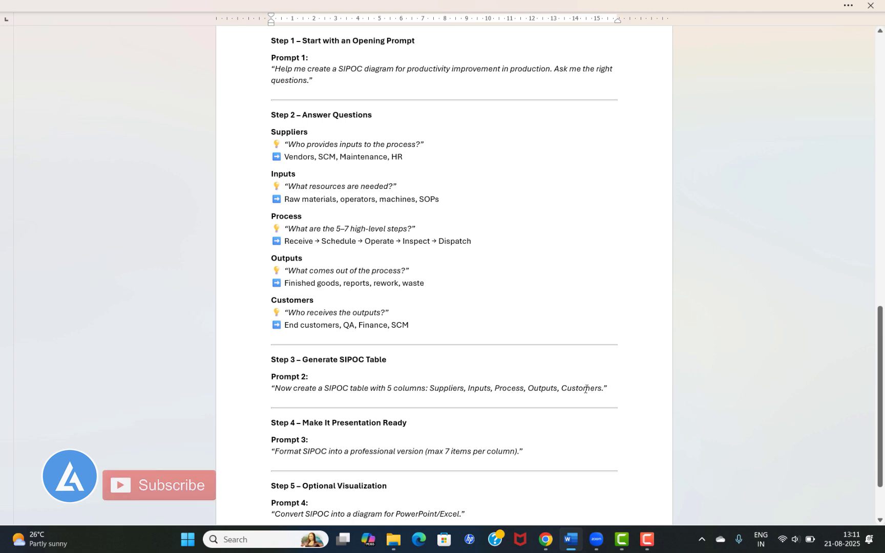
{"action": "scroll", "coordinate": [336, 406], "scroll_direction": "down", "scroll_amount": 2}
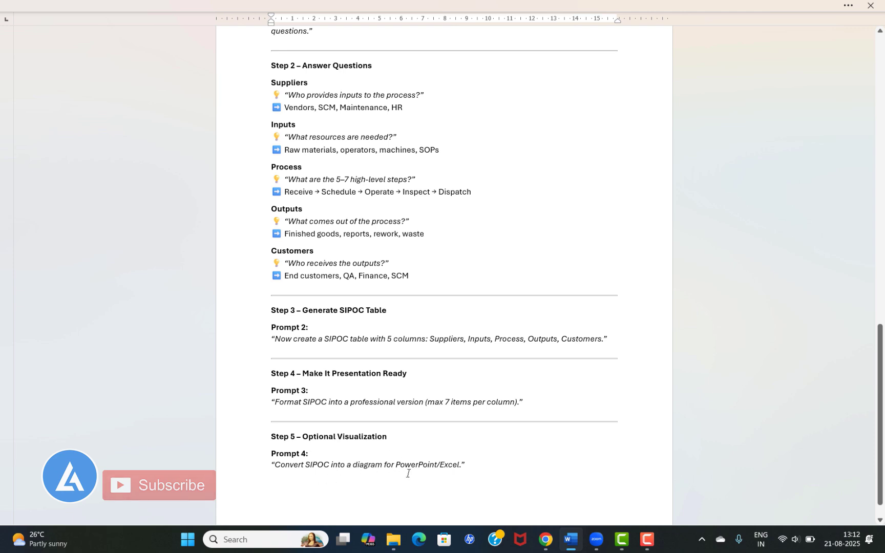
Step: Copy the Word example's Step 1 to Step 5 text into a ChatGPT prompt beginning "Create a SIPOC based on the below details:" and send it
{"action": "scroll", "coordinate": [409, 473], "scroll_direction": "up", "scroll_amount": 3}
{"action": "left_click", "coordinate": [375, 175]}
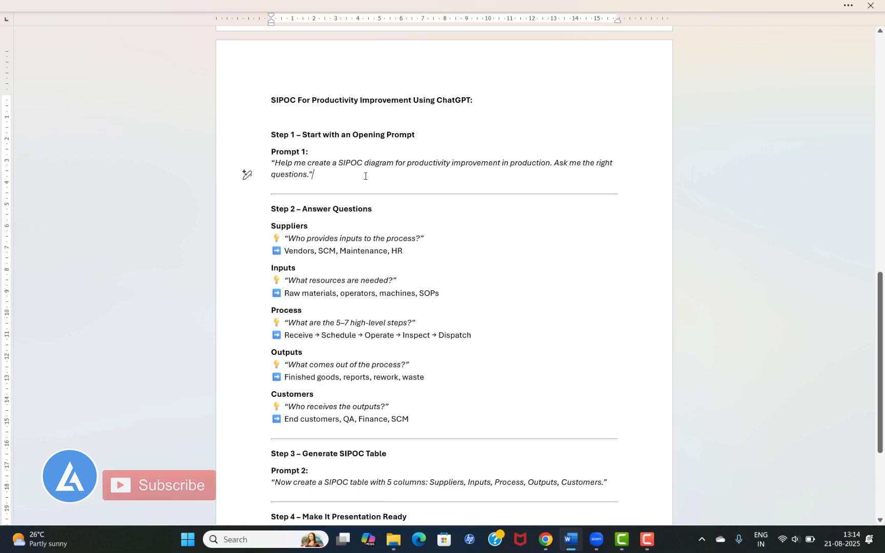
{"action": "key", "text": "alt+Tab"}
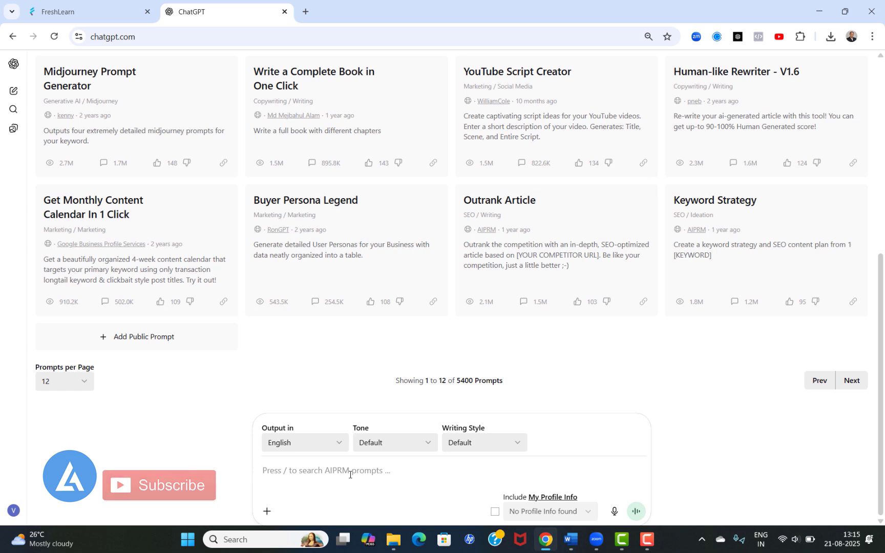
{"action": "type", "text": "Create "}
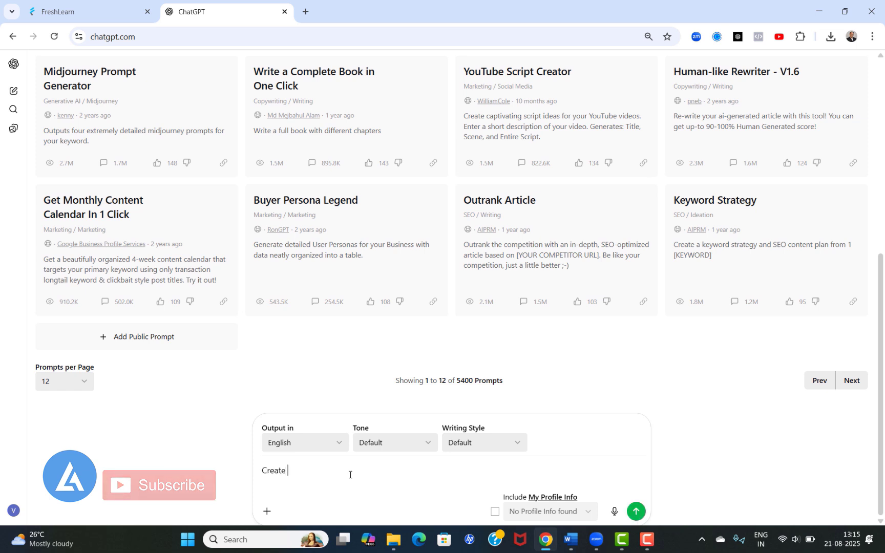
{"action": "type", "text": "a SIP"}
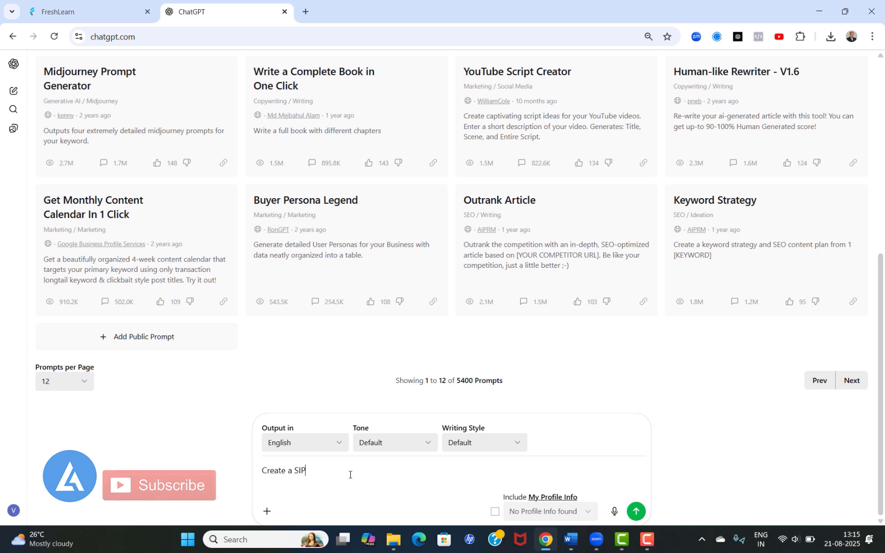
{"action": "type", "text": "OC based on the"}
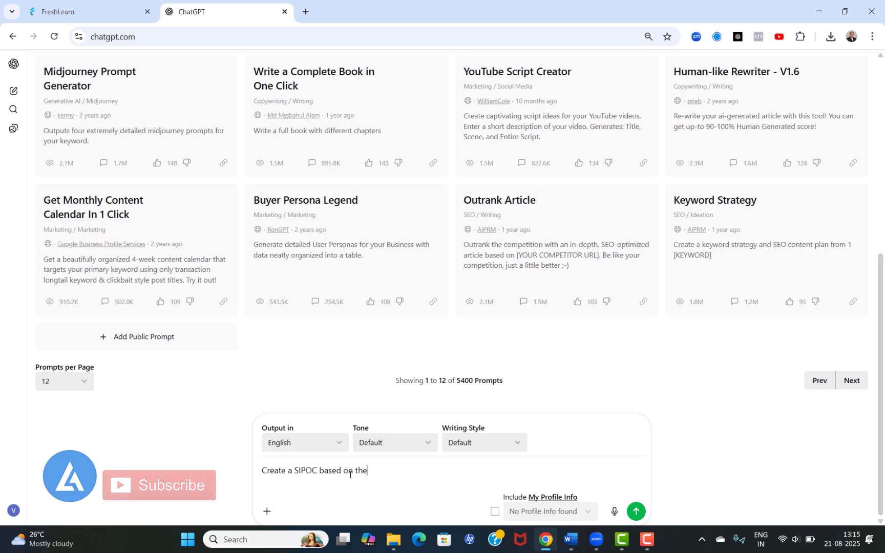
{"action": "type", "text": " below de"}
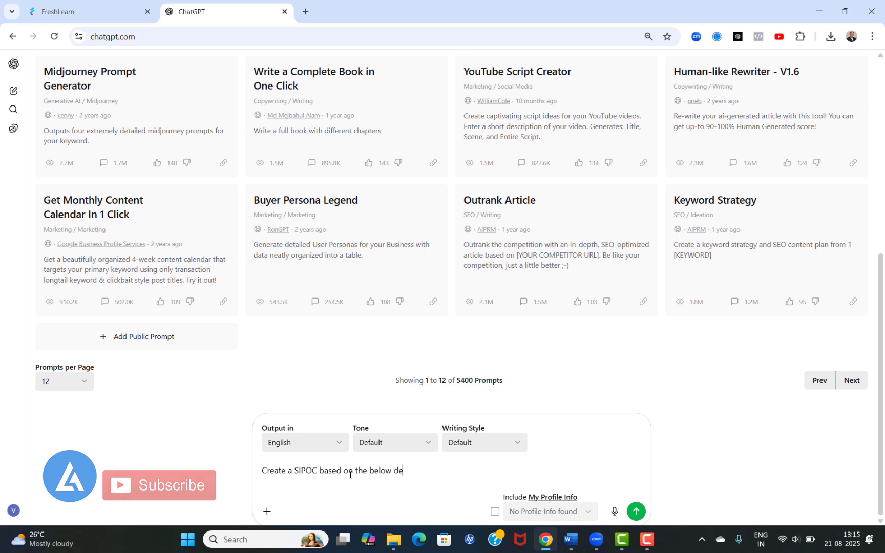
{"action": "type", "text": "tails:"}
{"action": "key", "text": "ctrl+v"}
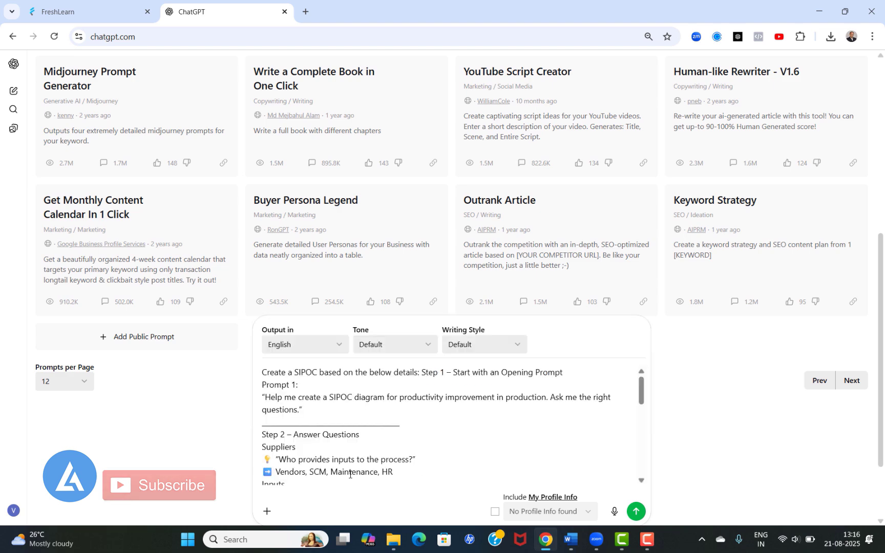
{"action": "key", "text": "Return"}
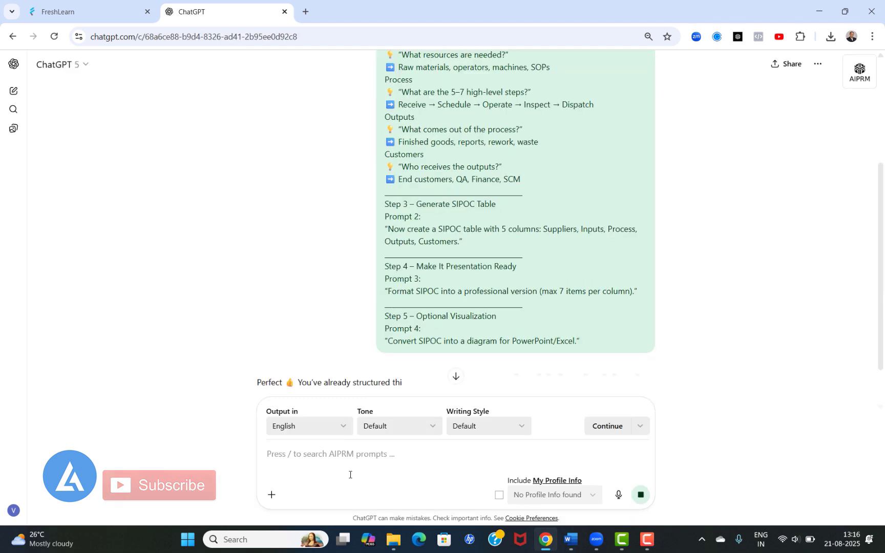
Step: Examine the five-column SIPOC table in ChatGPT's reply
{"action": "scroll", "coordinate": [538, 194], "scroll_direction": "down", "scroll_amount": 2}
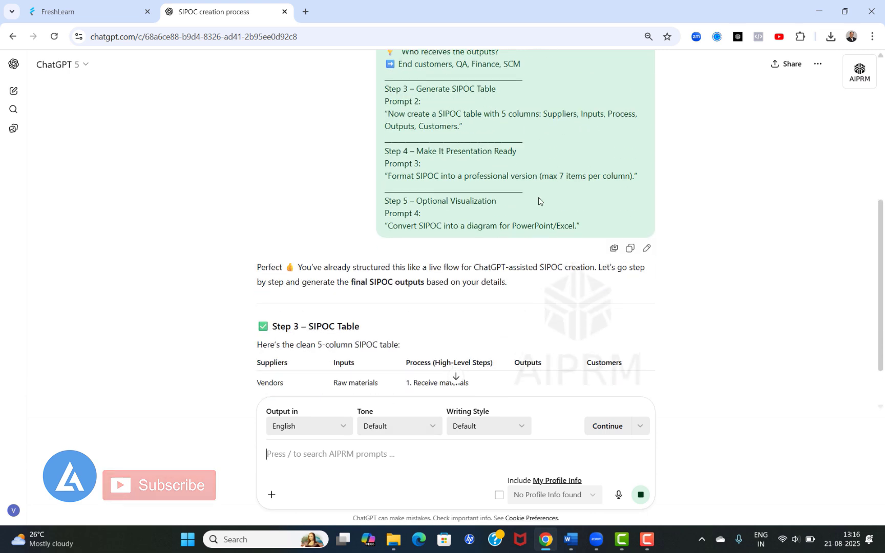
{"action": "scroll", "coordinate": [538, 197], "scroll_direction": "down", "scroll_amount": 2}
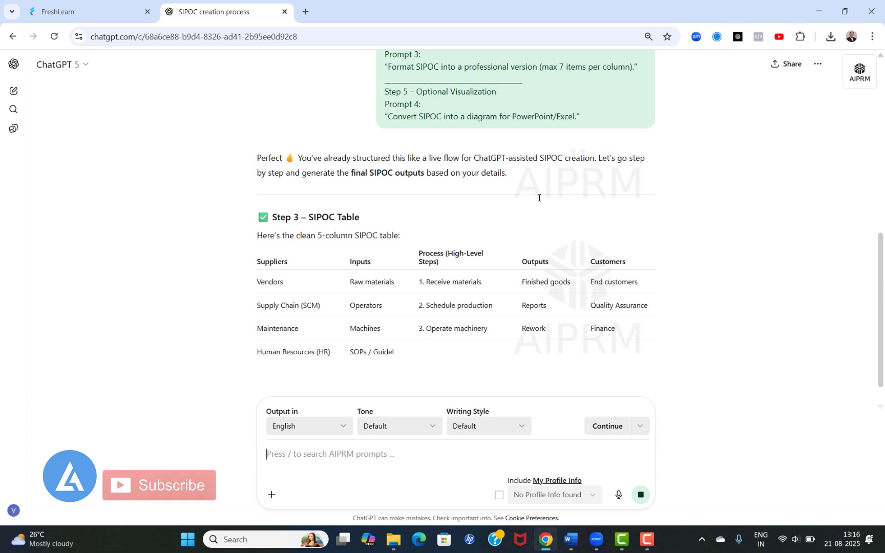
{"action": "scroll", "coordinate": [538, 197], "scroll_direction": "down", "scroll_amount": 1}
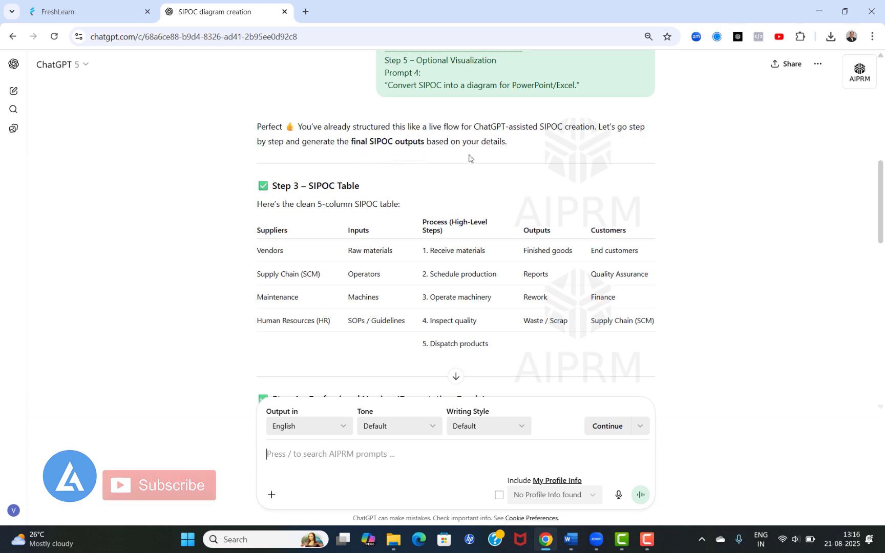
Step: Examine the Step 4 presentation-ready SIPOC table, the Step 5 text diagram and the closing offer in ChatGPT's reply
{"action": "scroll", "coordinate": [507, 163], "scroll_direction": "down", "scroll_amount": 1}
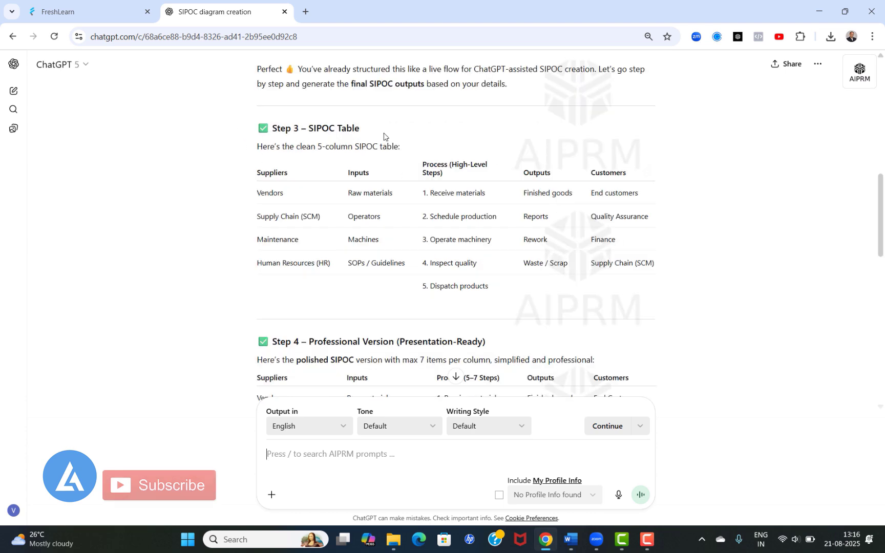
{"action": "scroll", "coordinate": [486, 287], "scroll_direction": "down", "scroll_amount": 2}
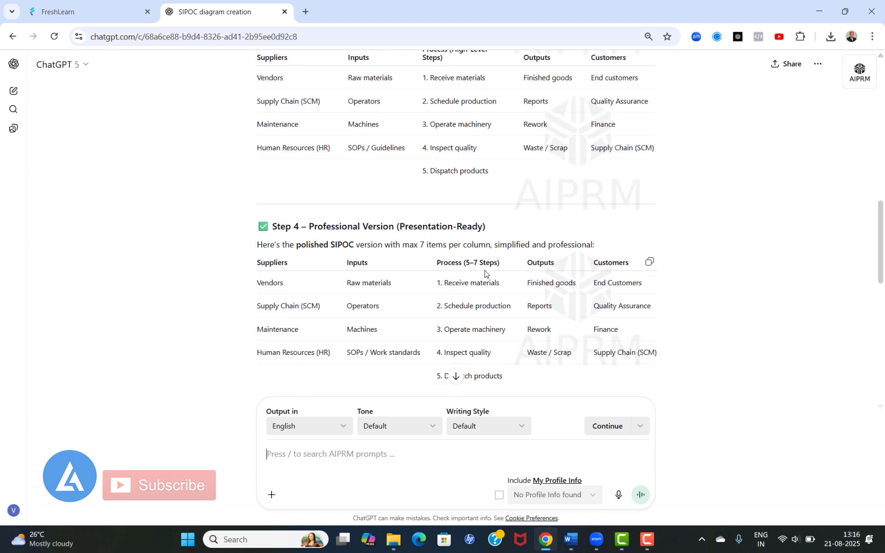
{"action": "scroll", "coordinate": [482, 292], "scroll_direction": "down", "scroll_amount": 1}
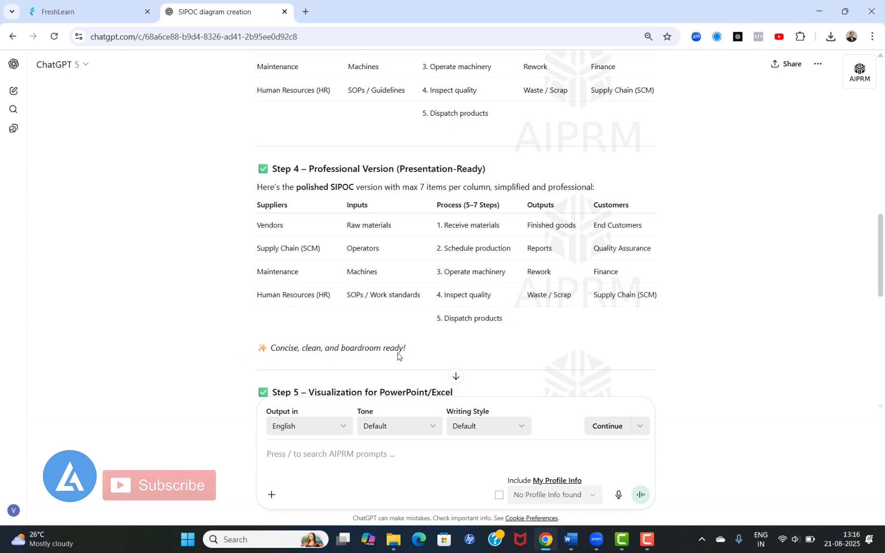
{"action": "scroll", "coordinate": [353, 184], "scroll_direction": "down", "scroll_amount": 2}
{"action": "scroll", "coordinate": [349, 180], "scroll_direction": "up", "scroll_amount": 2}
{"action": "scroll", "coordinate": [350, 180], "scroll_direction": "down", "scroll_amount": 5}
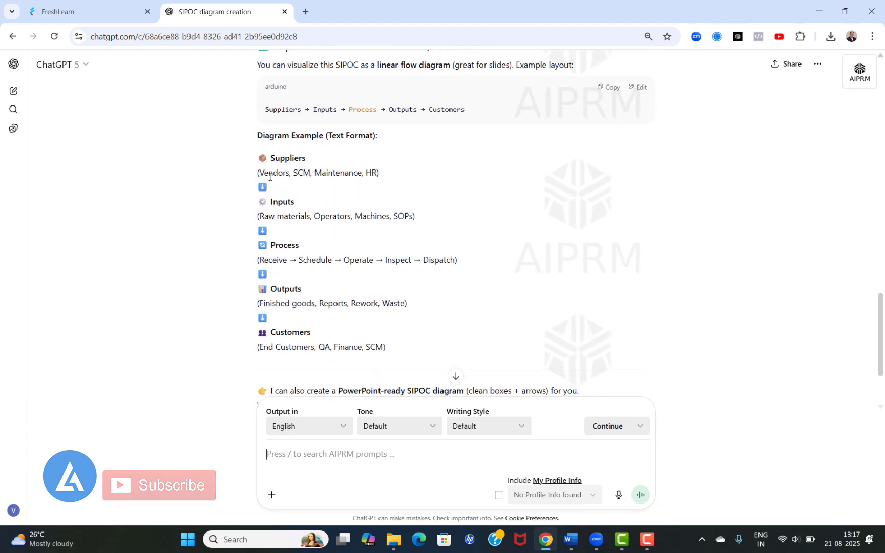
{"action": "scroll", "coordinate": [381, 238], "scroll_direction": "down", "scroll_amount": 2}
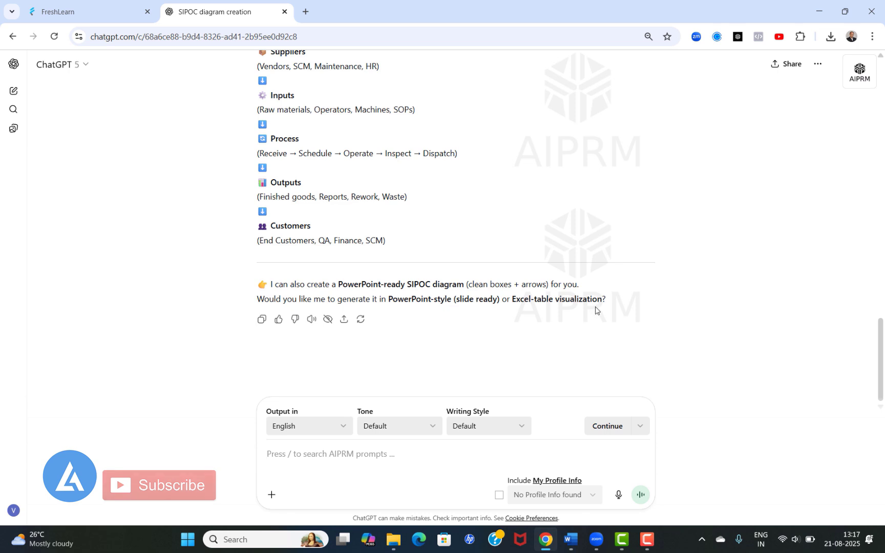
Step: Reply "Yes" to the PowerPoint-style SIPOC diagram offer and download the generated SIPOC_Diagram.pptx
{"action": "type", "text": "Yes"}
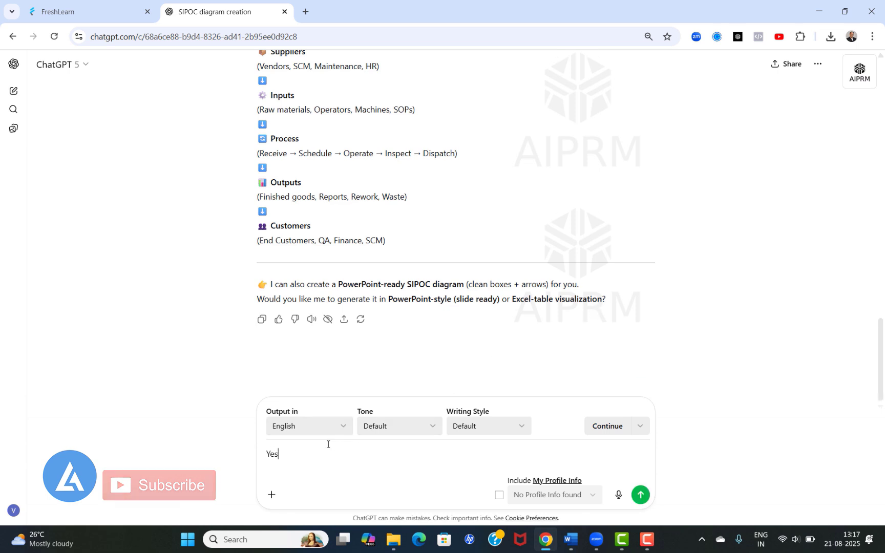
{"action": "key", "text": "Return"}
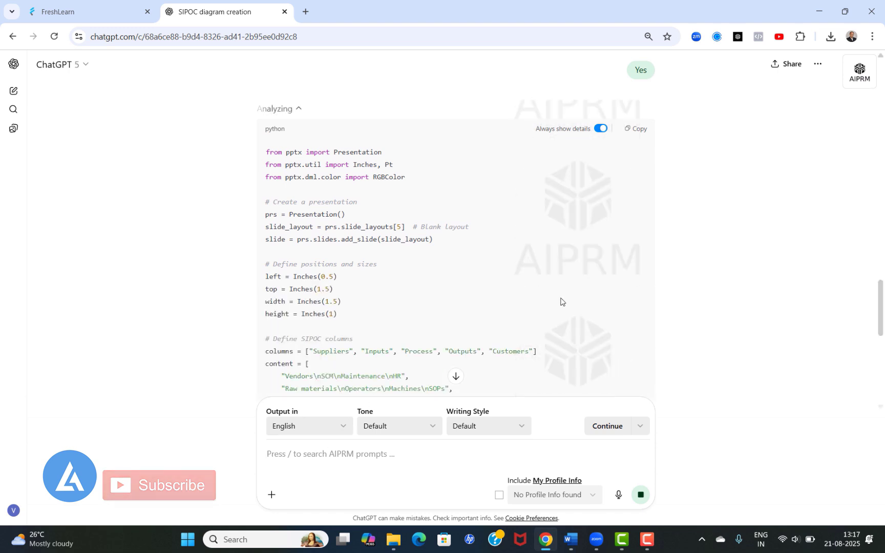
{"action": "scroll", "coordinate": [873, 302], "scroll_direction": "down", "scroll_amount": 10}
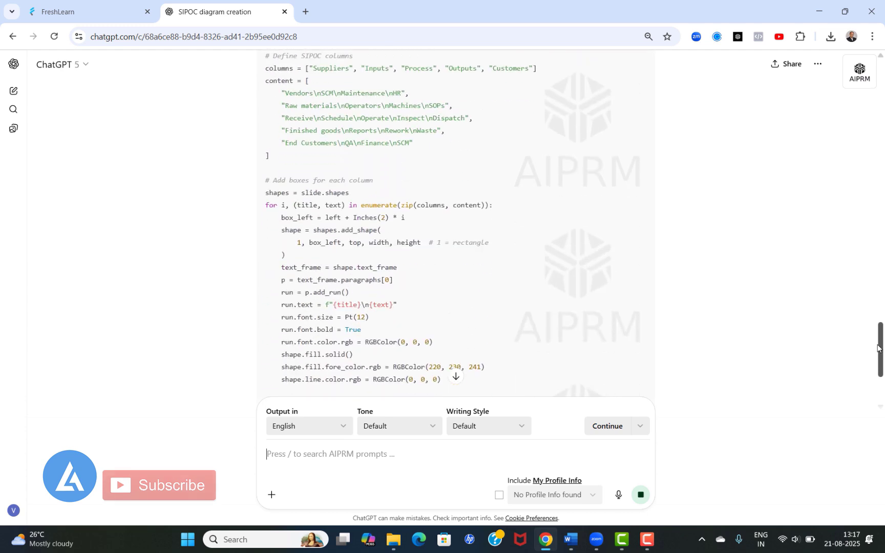
{"action": "left_click_drag", "start_coordinate": [881, 399], "coordinate": [881, 402]}
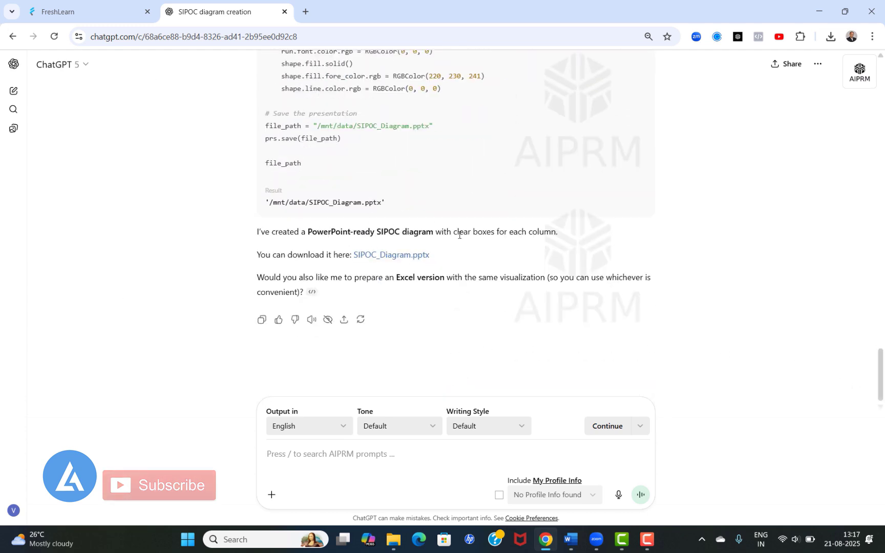
{"action": "left_click", "coordinate": [403, 256]}
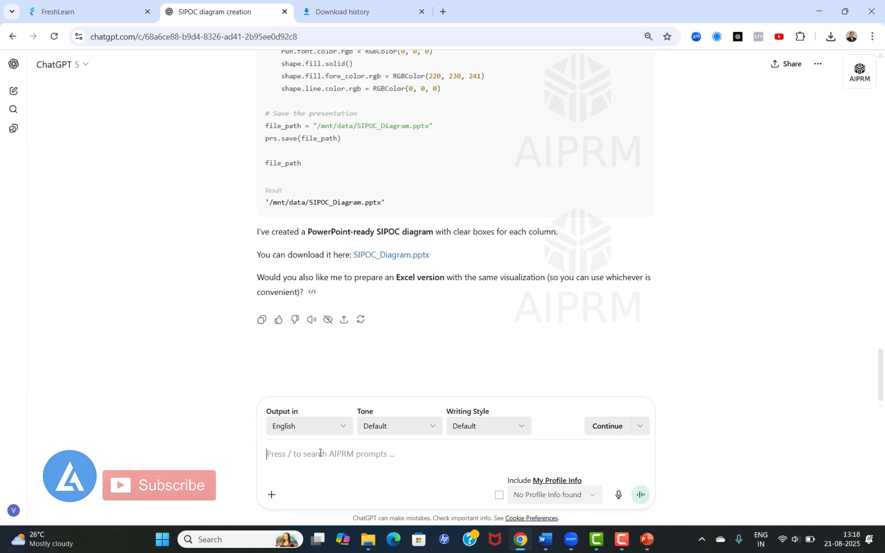
Step: Reply "Yes" to the Excel version offer, then download SIPOC_Diagram.xlsx and open it in Excel
{"action": "type", "text": "Yes"}
{"action": "key", "text": "Return"}
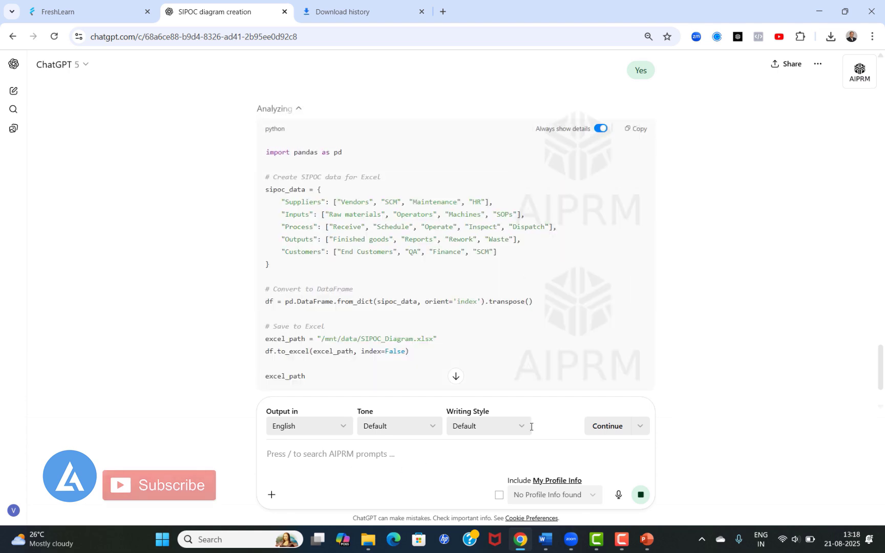
{"action": "scroll", "coordinate": [706, 276], "scroll_direction": "down", "scroll_amount": 2}
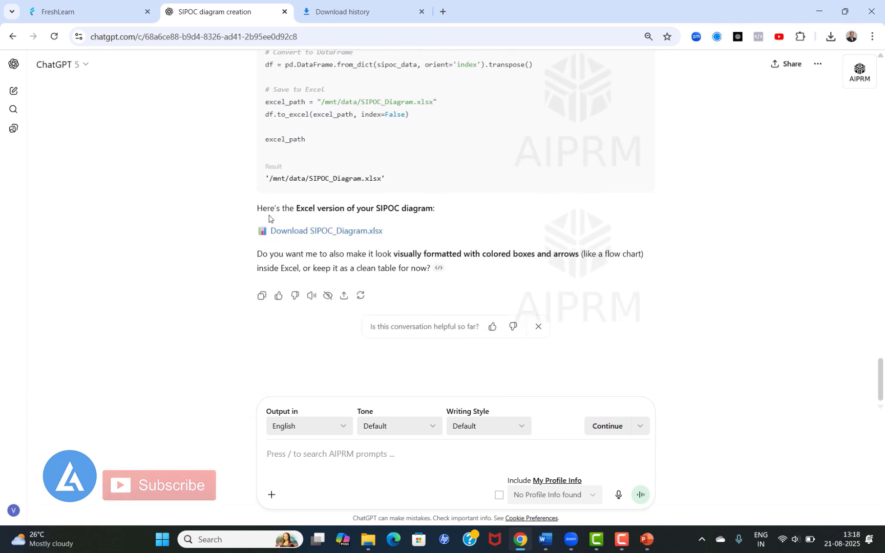
{"action": "left_click", "coordinate": [343, 232]}
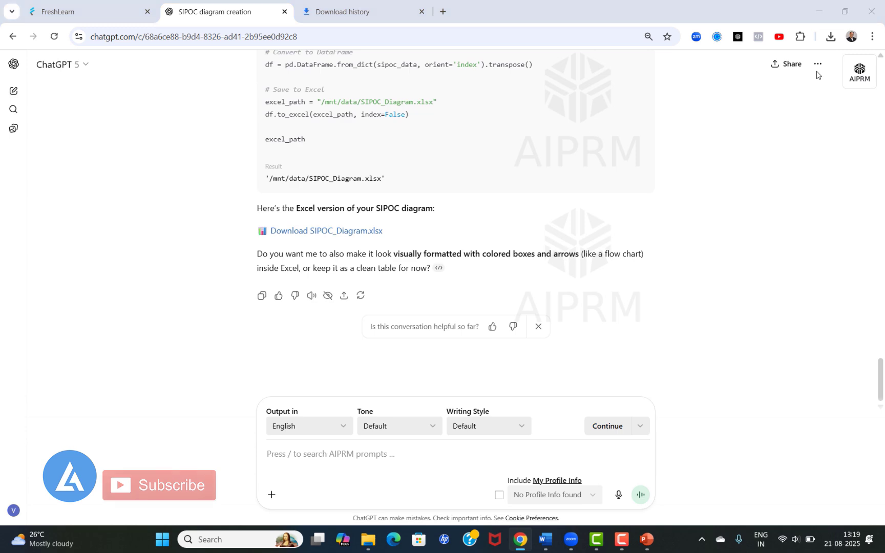
{"action": "key", "text": "Return"}
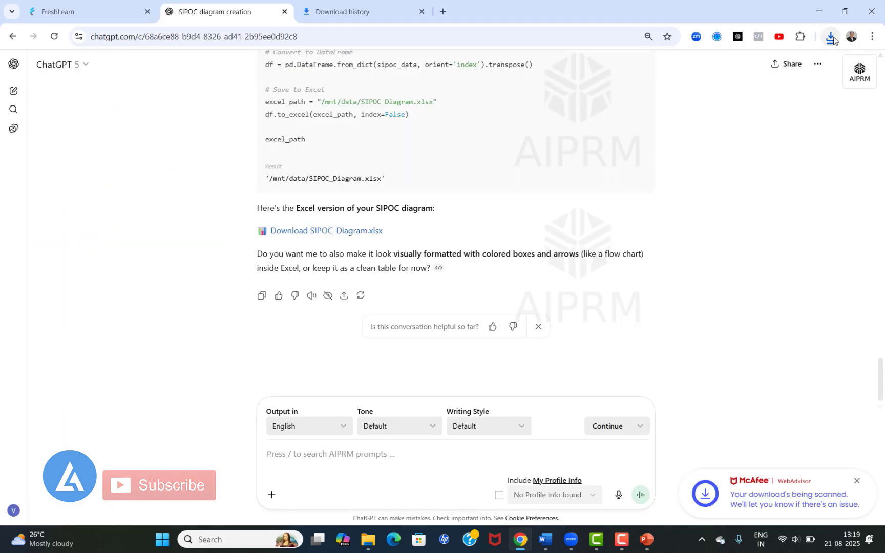
{"action": "left_click", "coordinate": [831, 38]}
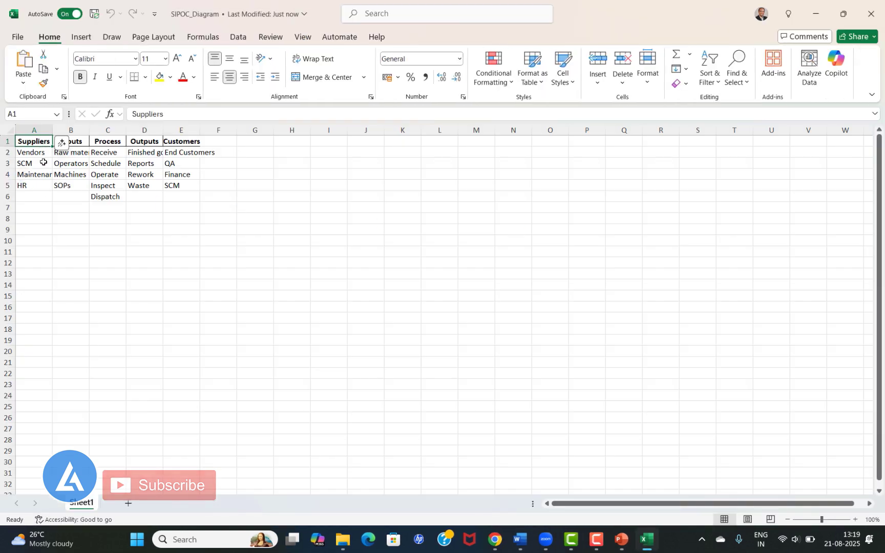
Step: Widen columns A to E so the SIPOC entries fit, and centre the text in the table
{"action": "double_click", "coordinate": [52, 130]}
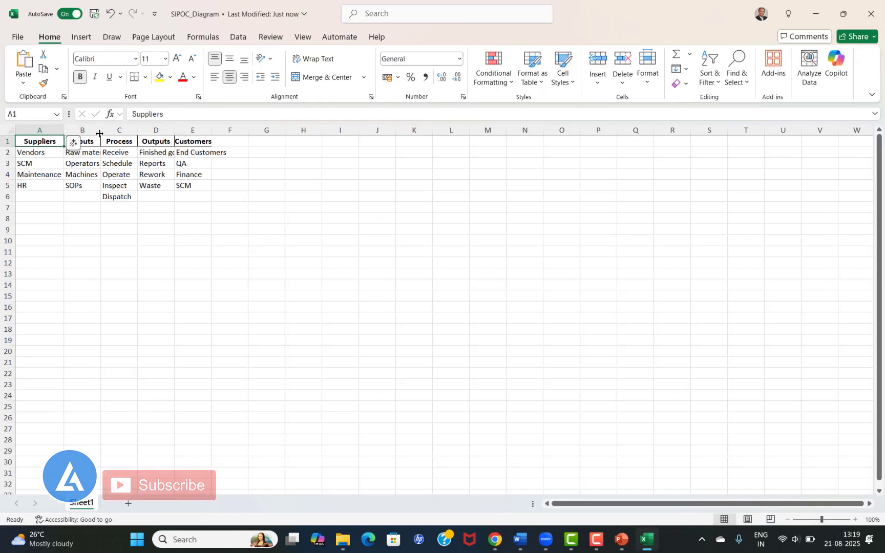
{"action": "double_click", "coordinate": [101, 132]}
{"action": "double_click", "coordinate": [155, 131]}
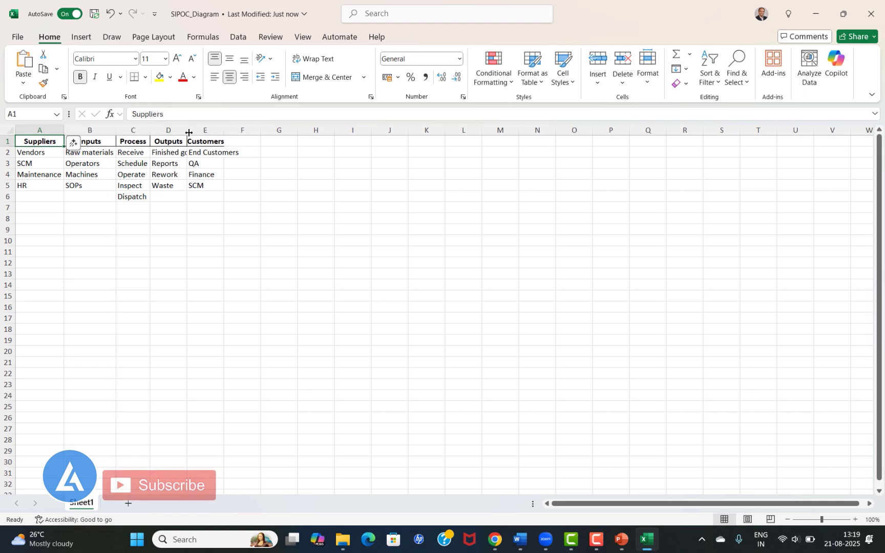
{"action": "double_click", "coordinate": [189, 129]}
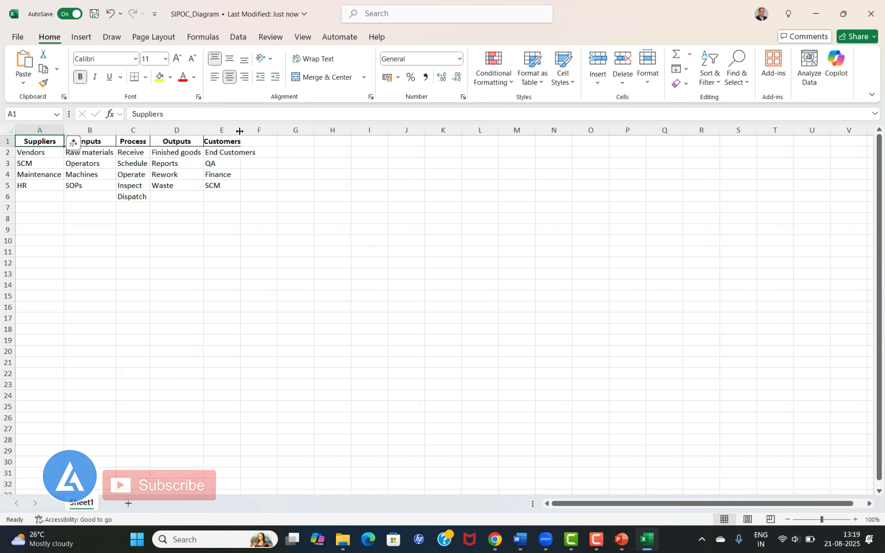
{"action": "double_click", "coordinate": [240, 129]}
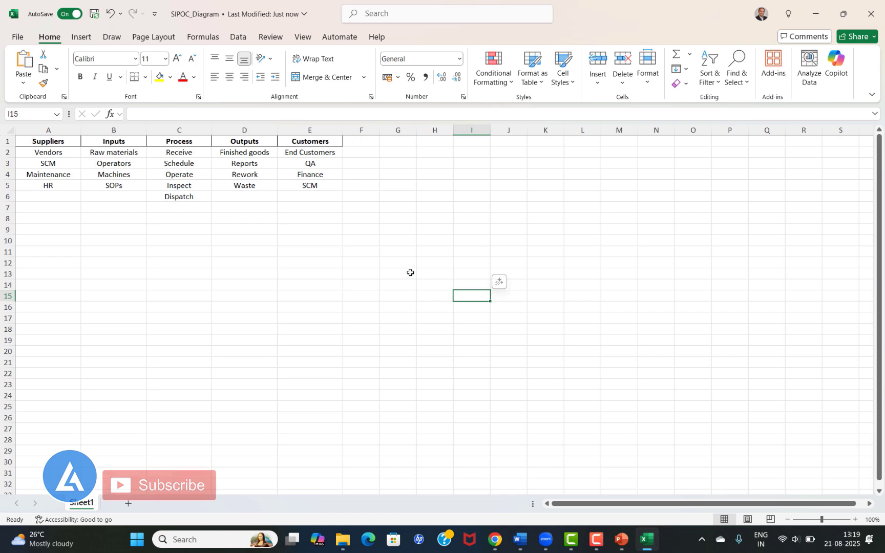
{"action": "left_click", "coordinate": [411, 272]}
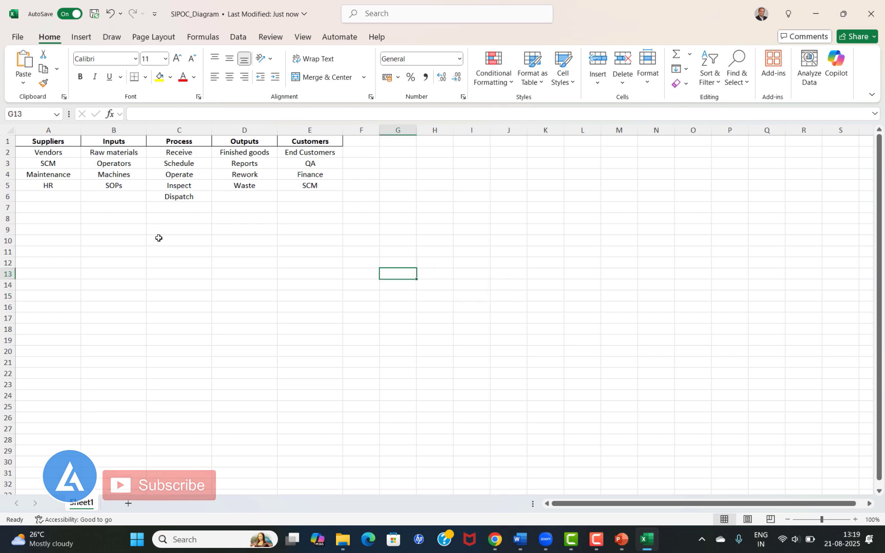
Step: Copy the Step 3 SIPOC table from ChatGPT and paste it at A1 of a new sheet in the SIPOC_Diagram workbook
{"action": "key", "text": "alt+Tab"}
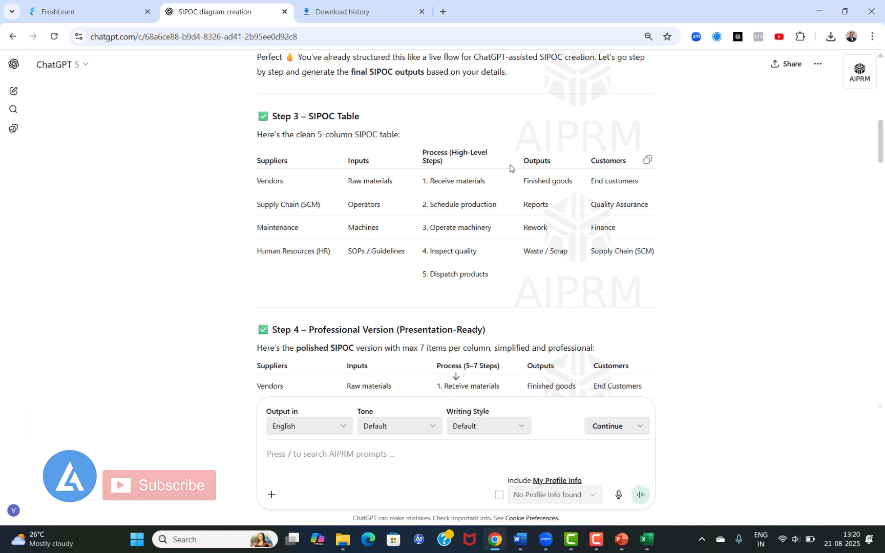
{"action": "left_click", "coordinate": [648, 161]}
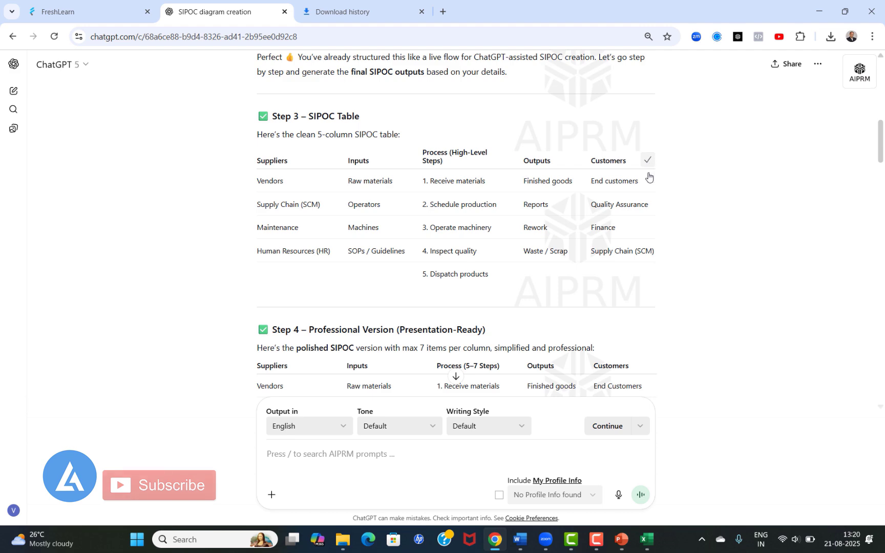
{"action": "left_click", "coordinate": [647, 540]}
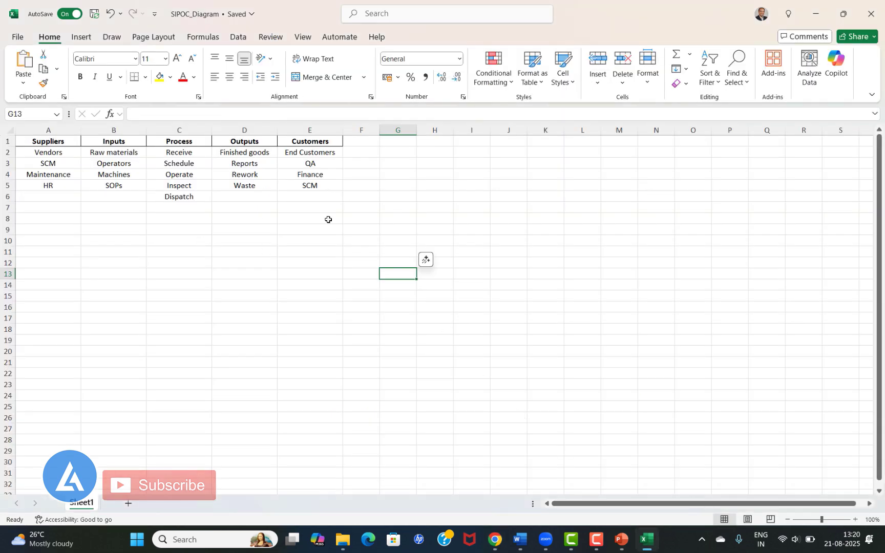
{"action": "left_click", "coordinate": [127, 504]}
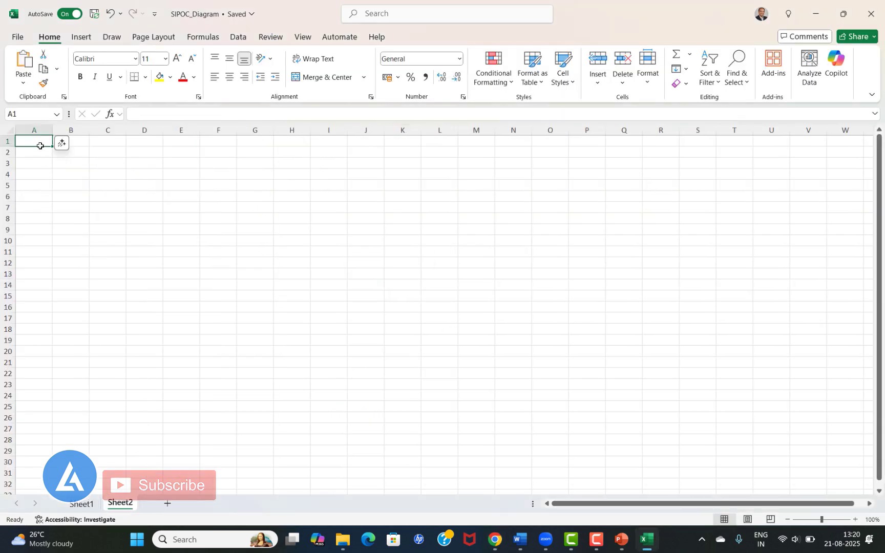
{"action": "key", "text": "ctrl+v"}
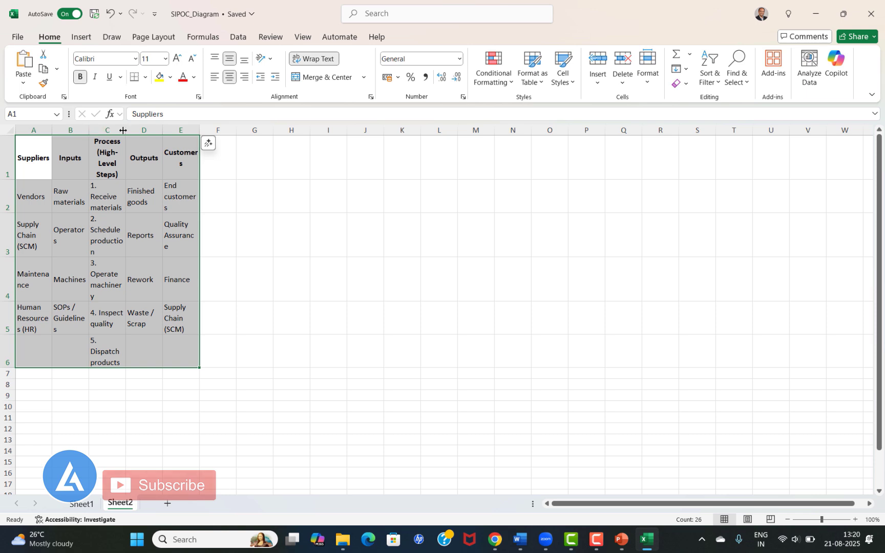
{"action": "left_click", "coordinate": [54, 195]}
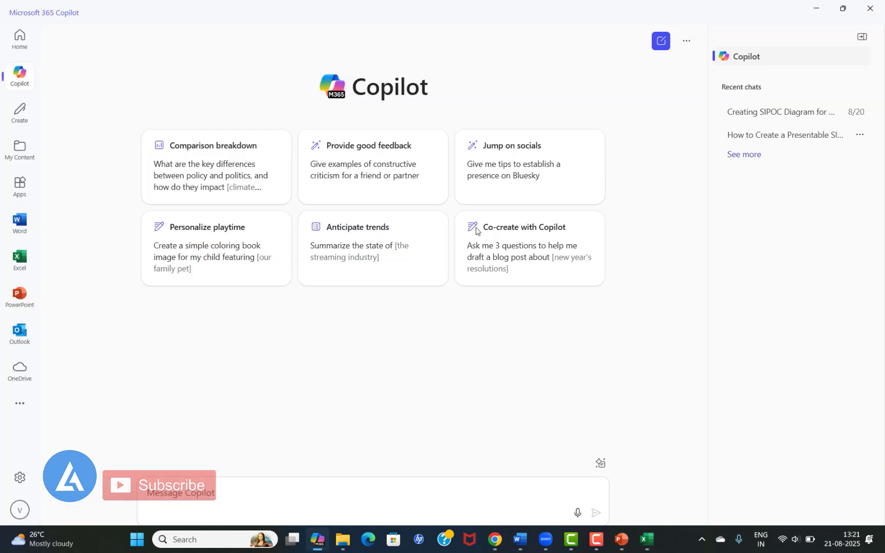
Step: Hide Copilot's recent chats, copy Word's Prompt 1 "Help me create a SIPOC diagram for productivity improvement in production..." into Microsoft 365 Copilot and send it
{"action": "left_click", "coordinate": [862, 39]}
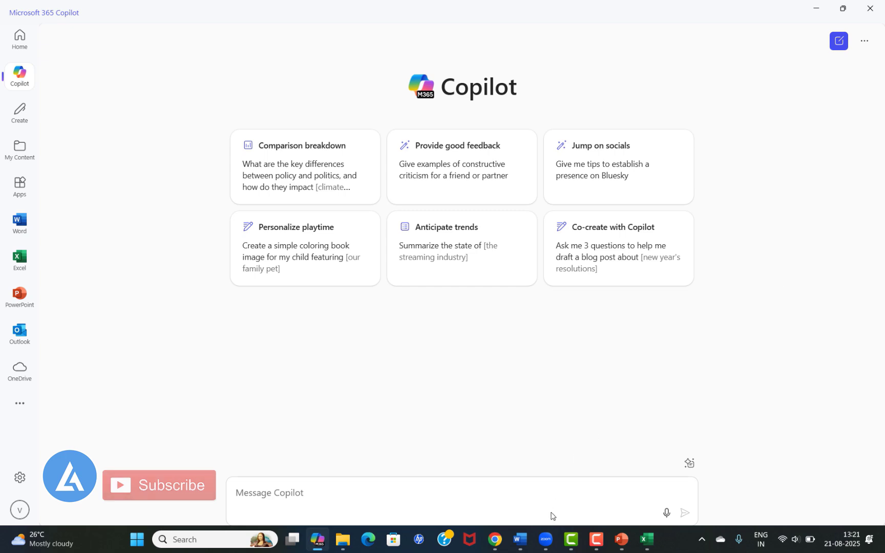
{"action": "left_click", "coordinate": [520, 539]}
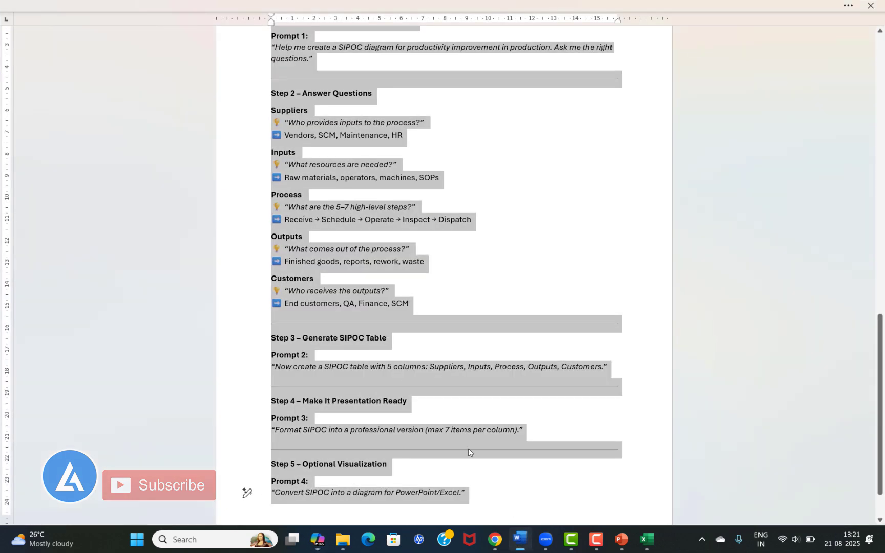
{"action": "left_click", "coordinate": [482, 205]}
{"action": "scroll", "coordinate": [486, 207], "scroll_direction": "up", "scroll_amount": 5}
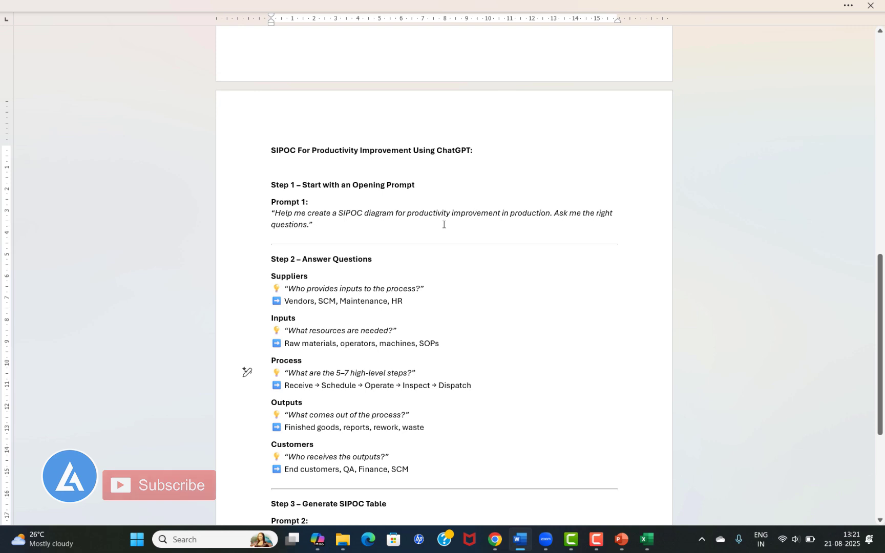
{"action": "triple_click", "coordinate": [292, 220]}
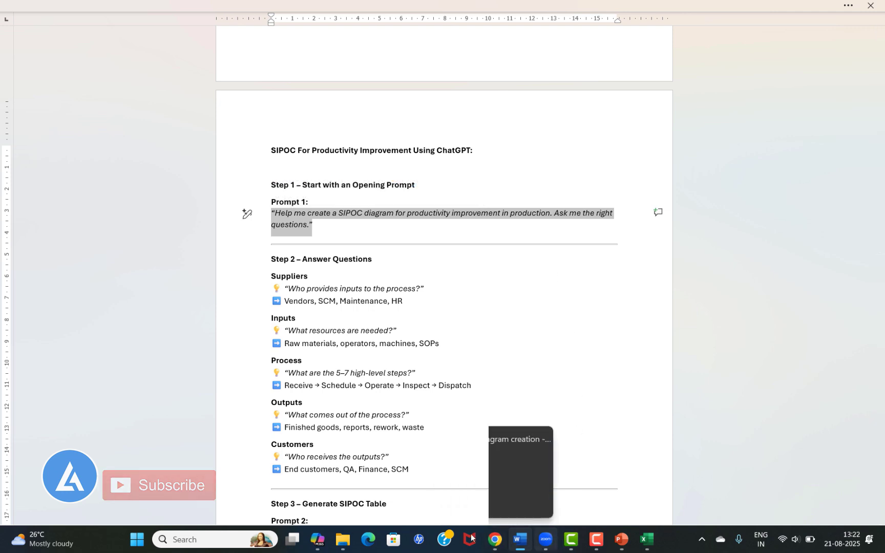
{"action": "left_click", "coordinate": [317, 539]}
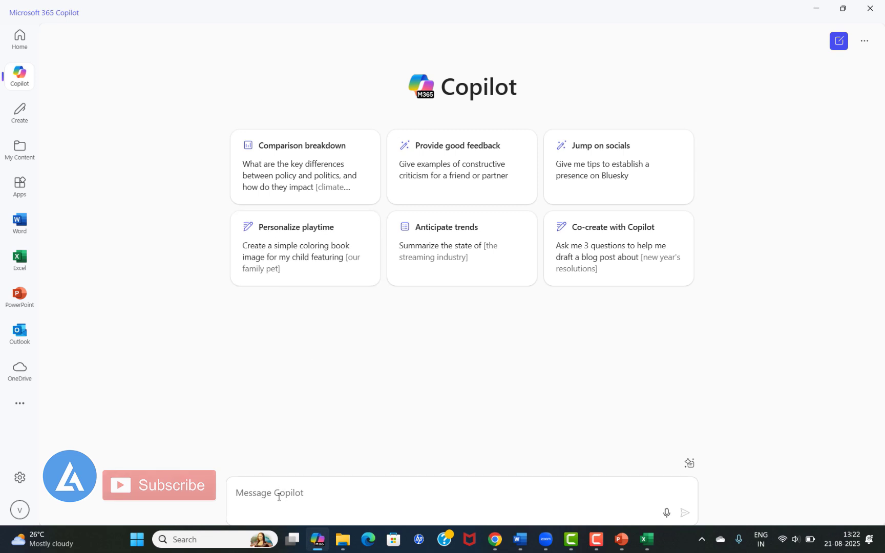
{"action": "key", "text": "ctrl+v"}
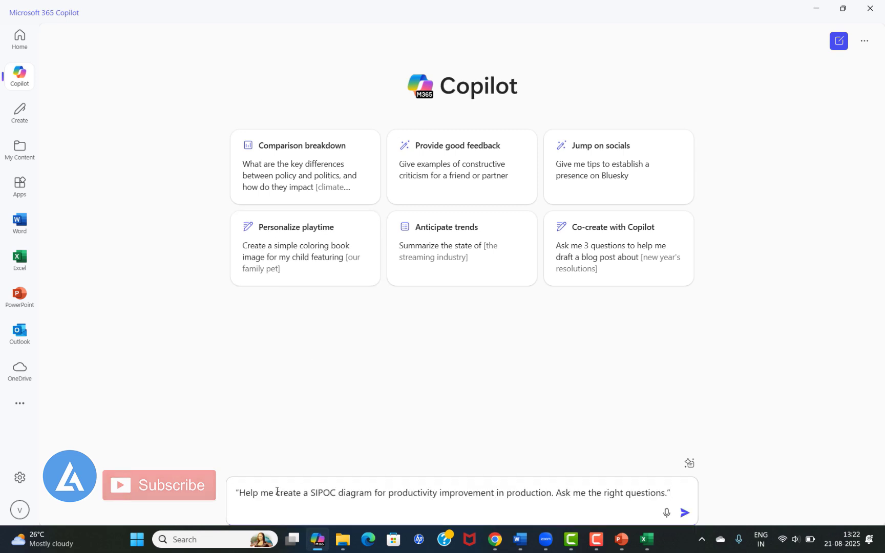
{"action": "key", "text": "Return"}
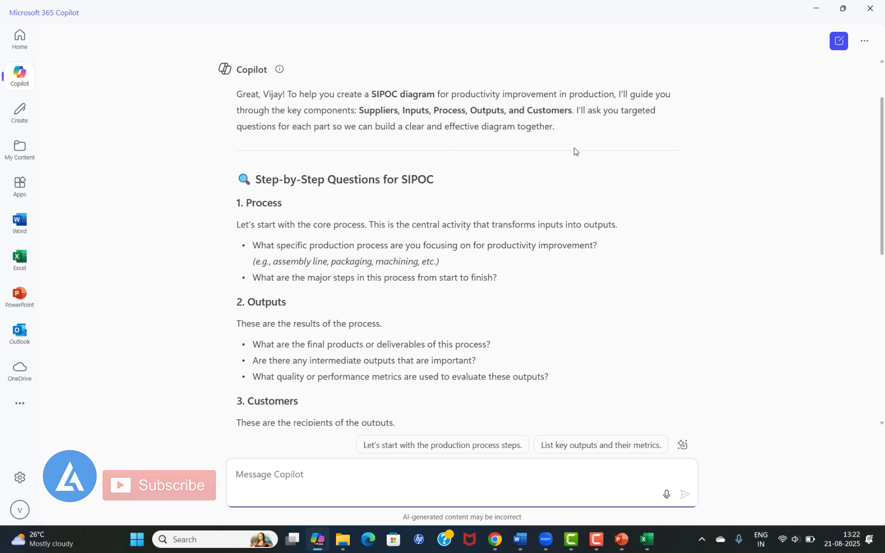
Step: Read through Copilot's step-by-step SIPOC questions, from Process to Suppliers, including its closing offer
{"action": "scroll", "coordinate": [387, 201], "scroll_direction": "down", "scroll_amount": 1}
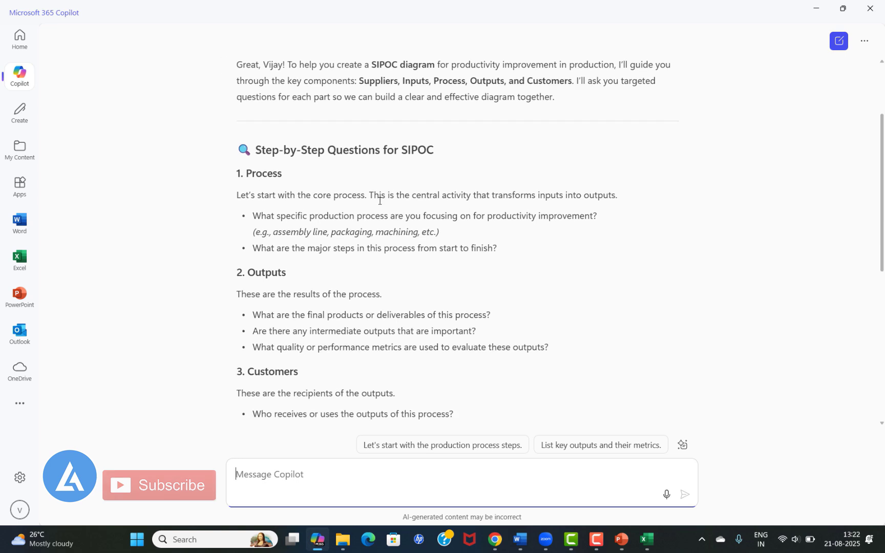
{"action": "scroll", "coordinate": [298, 251], "scroll_direction": "down", "scroll_amount": 2}
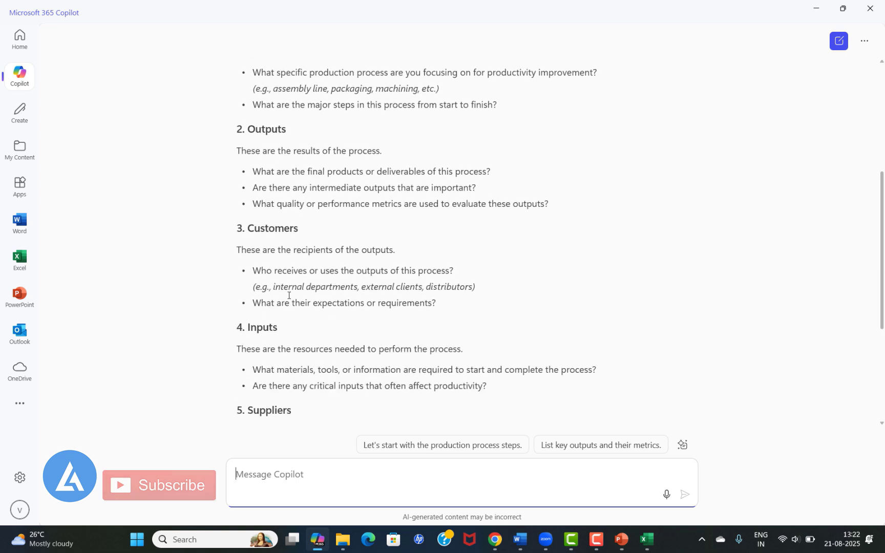
{"action": "scroll", "coordinate": [293, 320], "scroll_direction": "down", "scroll_amount": 2}
{"action": "scroll", "coordinate": [504, 306], "scroll_direction": "up", "scroll_amount": 2}
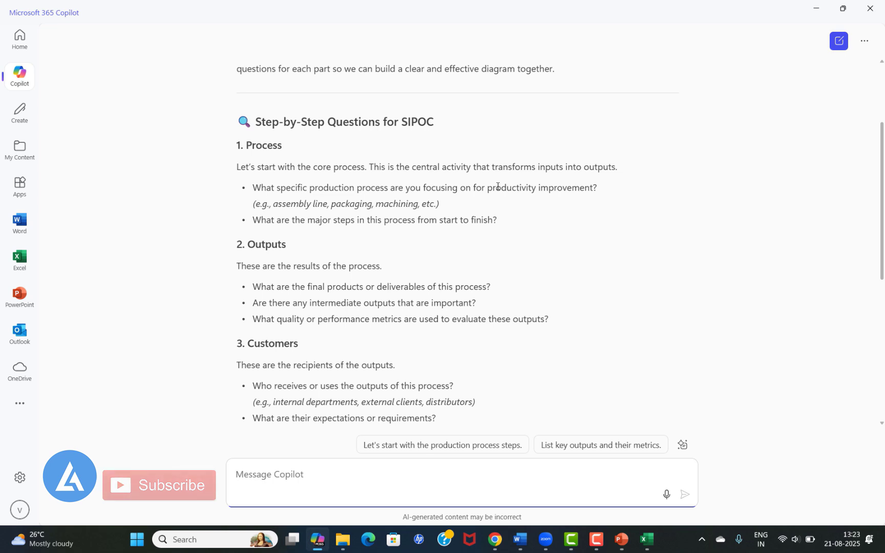
{"action": "scroll", "coordinate": [360, 177], "scroll_direction": "down", "scroll_amount": 3}
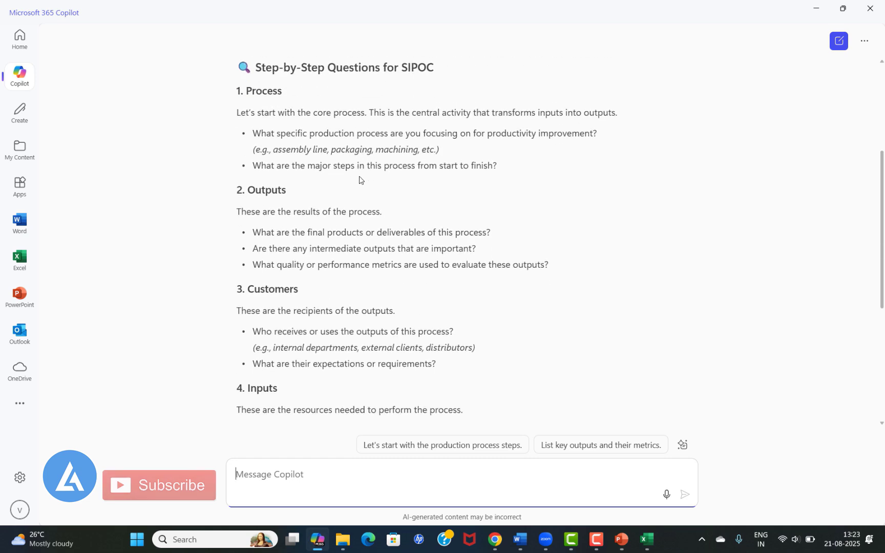
{"action": "scroll", "coordinate": [360, 177], "scroll_direction": "down", "scroll_amount": 4}
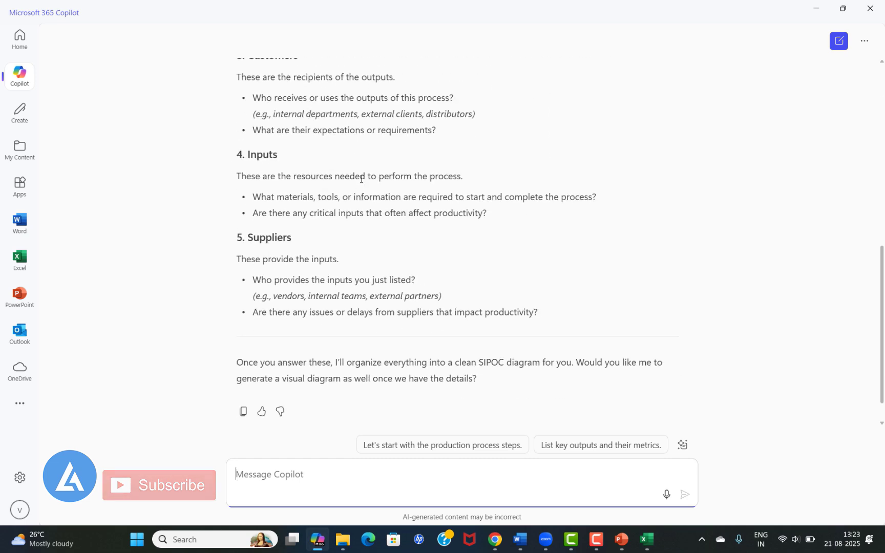
{"action": "scroll", "coordinate": [361, 179], "scroll_direction": "down", "scroll_amount": 1}
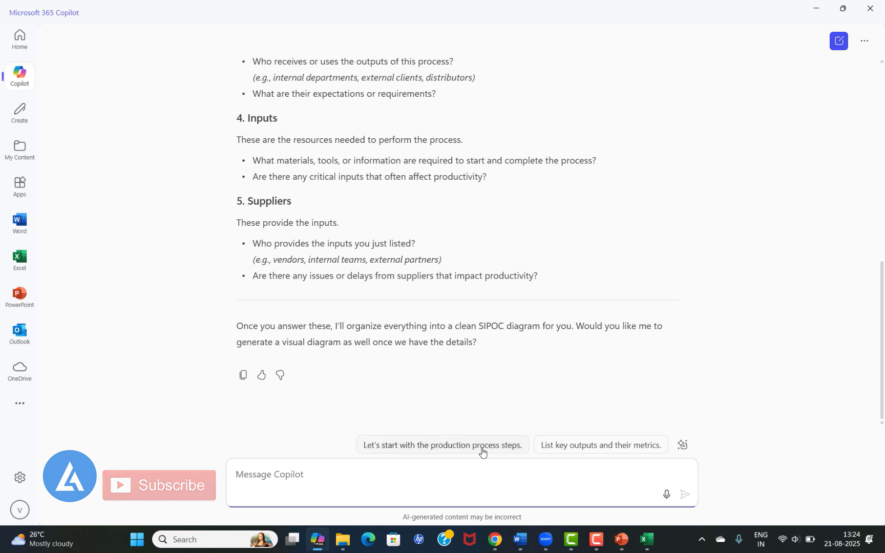
Step: Send Copilot the suggested reply "Let's start with the production process steps." and review its follow-up questions
{"action": "left_click", "coordinate": [433, 446]}
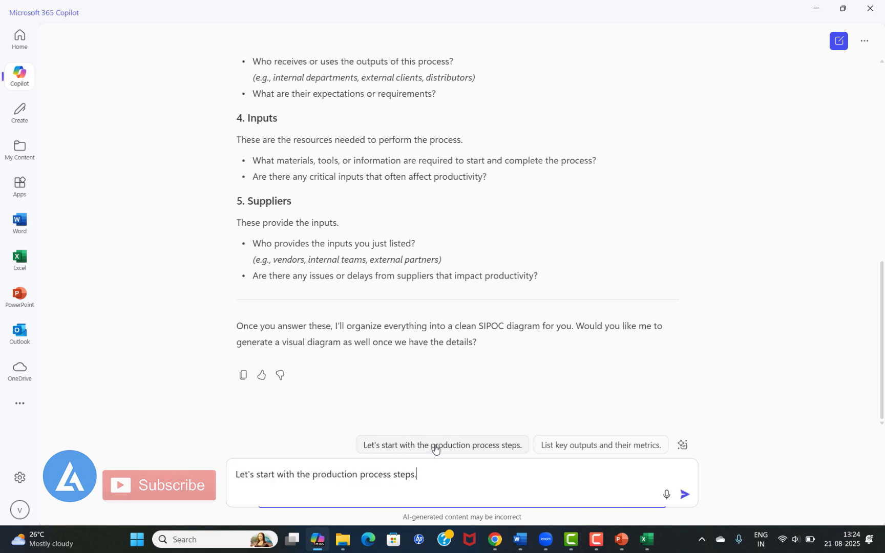
{"action": "left_click", "coordinate": [683, 495]}
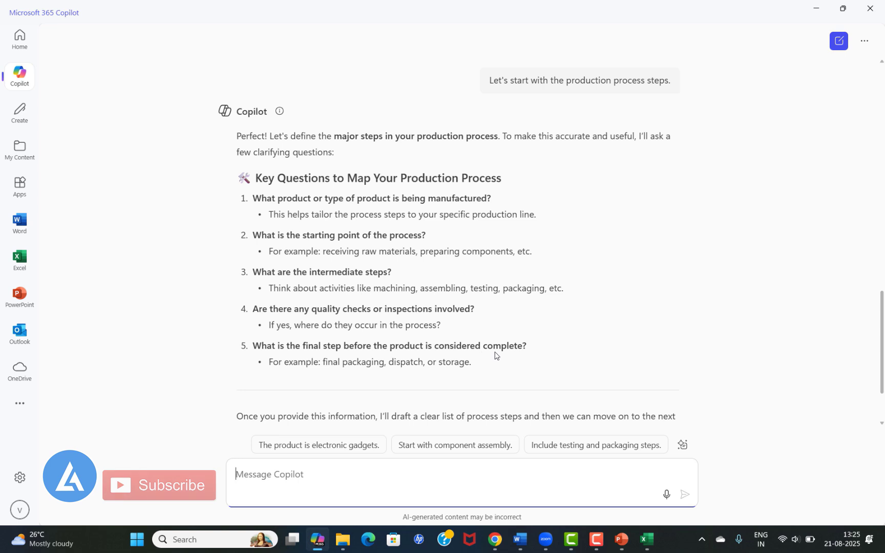
{"action": "scroll", "coordinate": [496, 356], "scroll_direction": "down", "scroll_amount": 3}
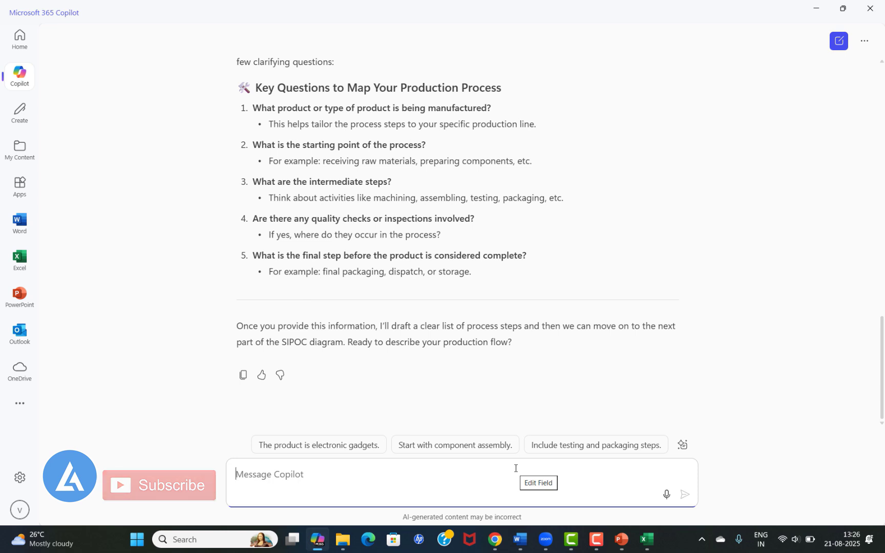
Step: Copy the Step 1 to Step 5 prompt text from the Word document and return to Copilot's message box
{"action": "key", "text": "alt+Tab"}
{"action": "left_click_drag", "start_coordinate": [272, 186], "coordinate": [359, 520]}
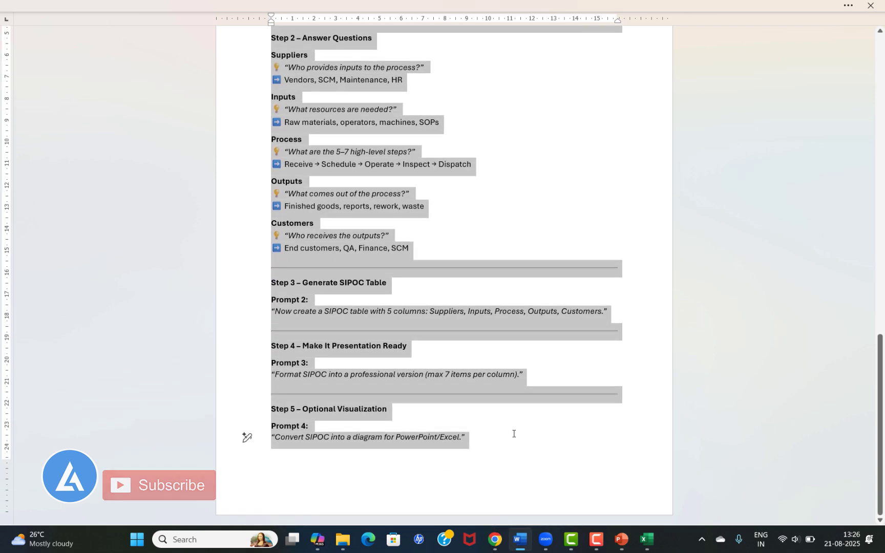
{"action": "key", "text": "alt+Tab"}
{"action": "left_click", "coordinate": [327, 474]}
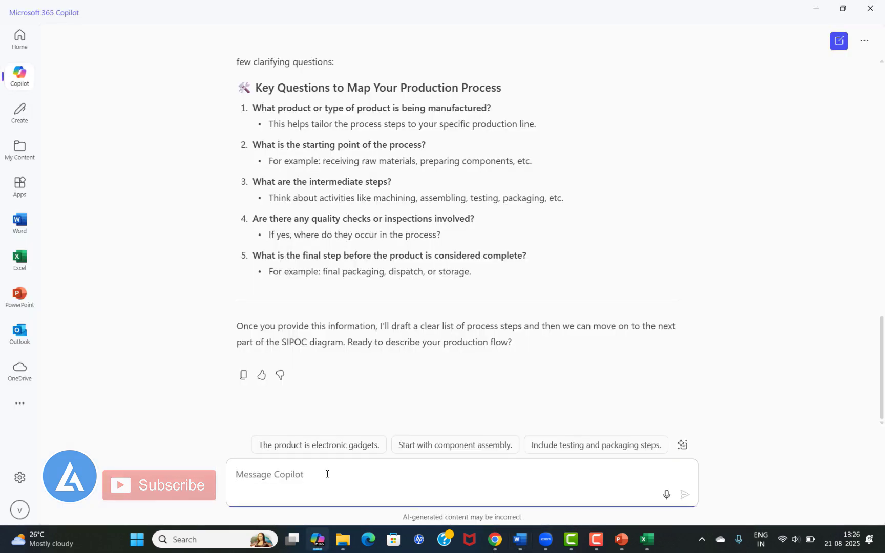
Step: Send Copilot the message "Create a SIPOC based on this information:" followed by the copied Step 1 to Step 5 text
{"action": "type", "text": "Creat"}
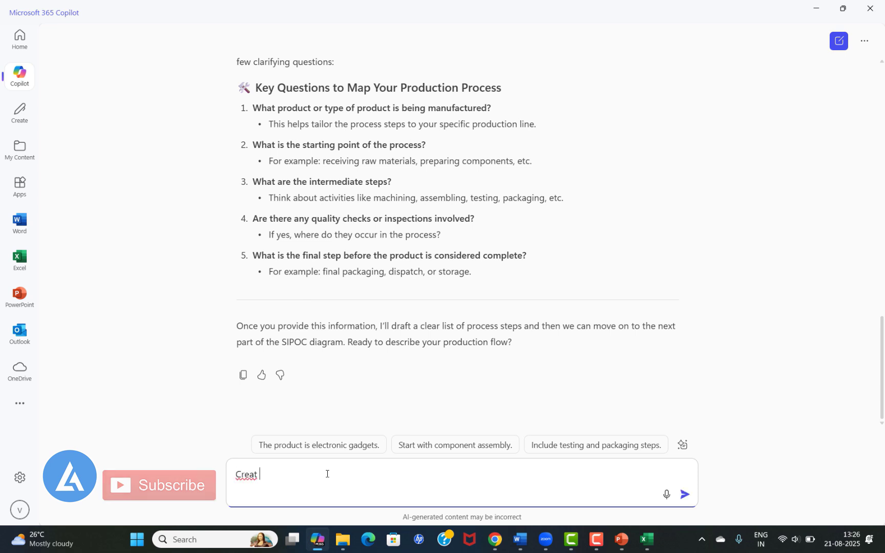
{"action": "key", "text": "BackSpace"}
{"action": "type", "text": "e a"}
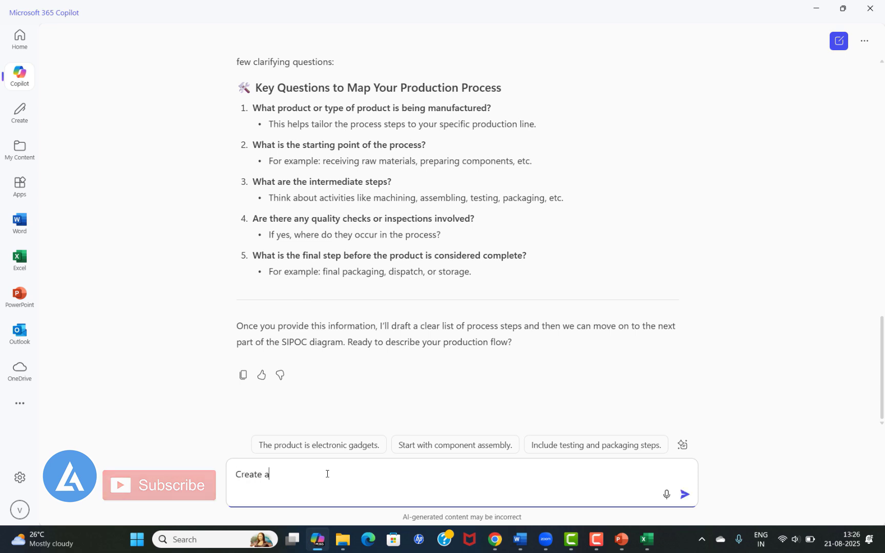
{"action": "type", "text": " SIPOC"}
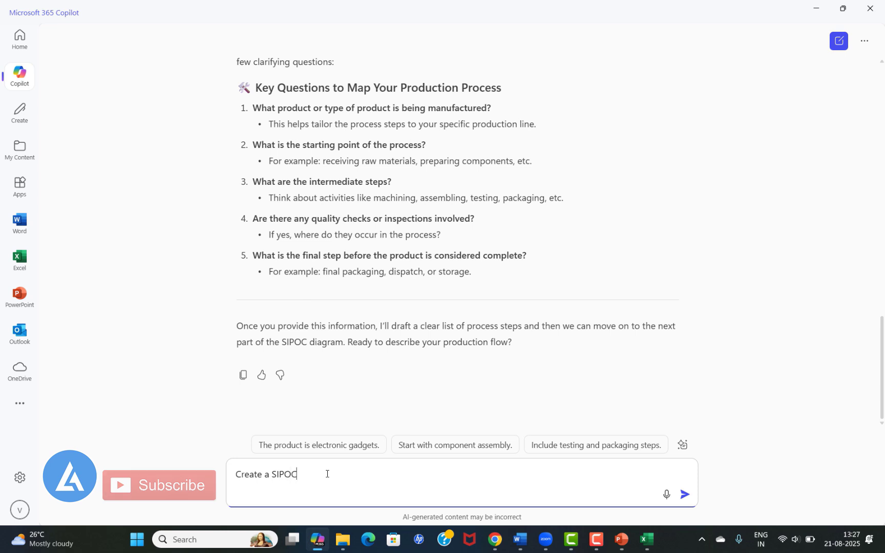
{"action": "type", "text": " based on the"}
{"action": "key", "text": "BackSpace"}
{"action": "type", "text": "is "}
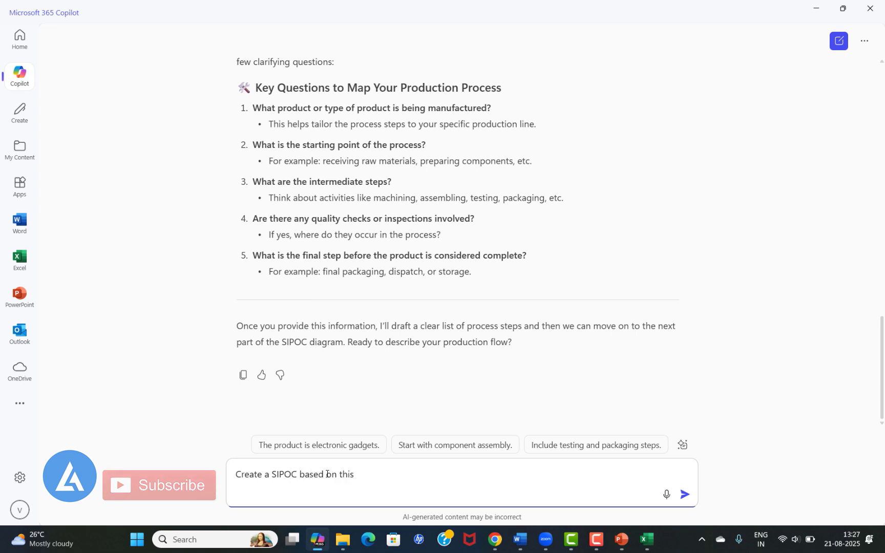
{"action": "type", "text": "informations"}
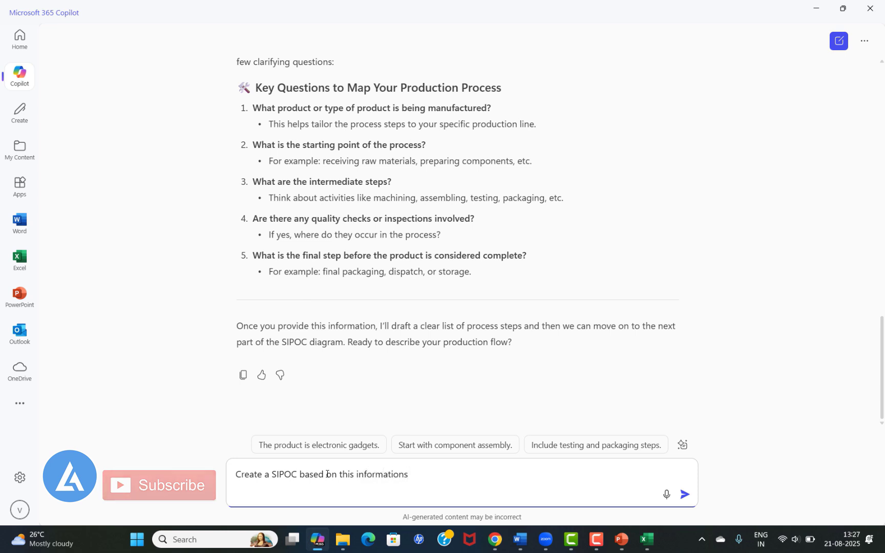
{"action": "key", "text": "BackSpace"}
{"action": "type", "text": ":"}
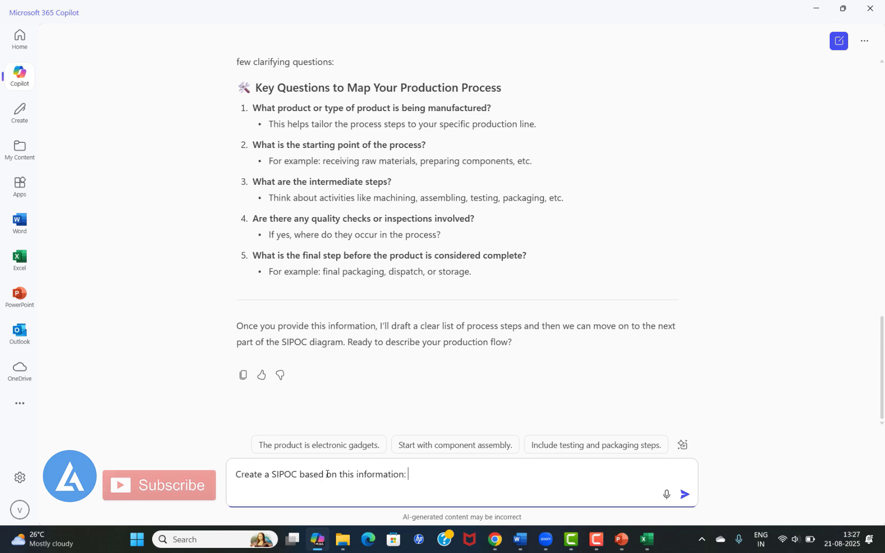
{"action": "type", "text": "Step 1 – Start with an Opening Prompt Prompt 1: \"Help me create a SIPOC diagram for productivity improvement in production. Ask me the right questions.\""}
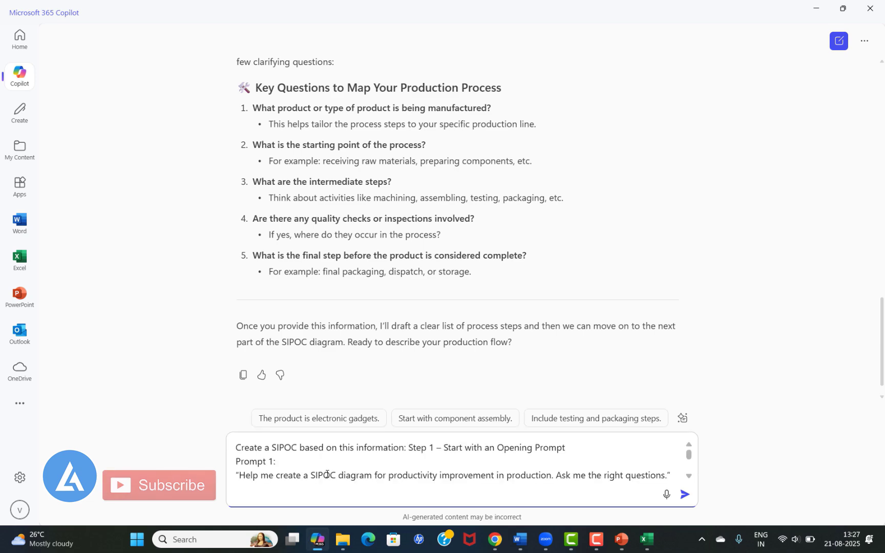
{"action": "left_click", "coordinate": [684, 494]}
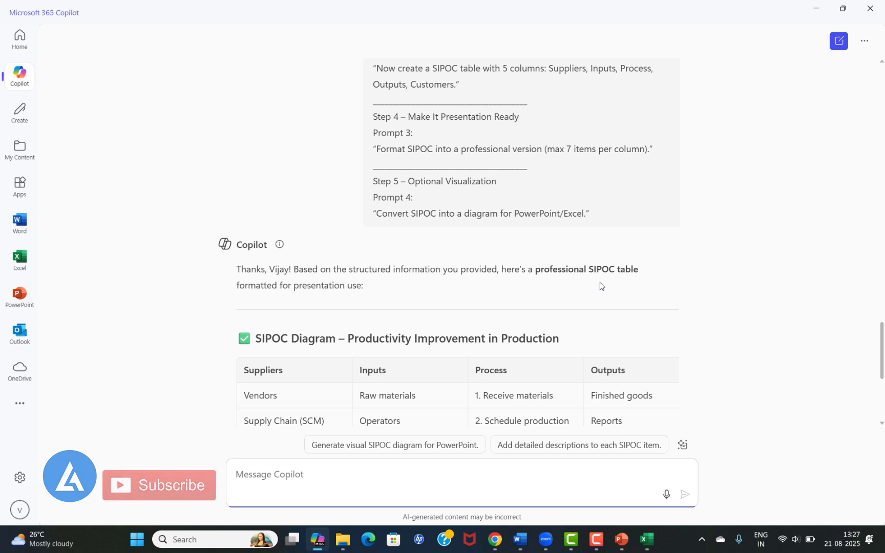
Step: Review the generated SIPOC table across to its Customers column, and send Copilot the request "Create an excel file"
{"action": "scroll", "coordinate": [600, 286], "scroll_direction": "down", "scroll_amount": 5}
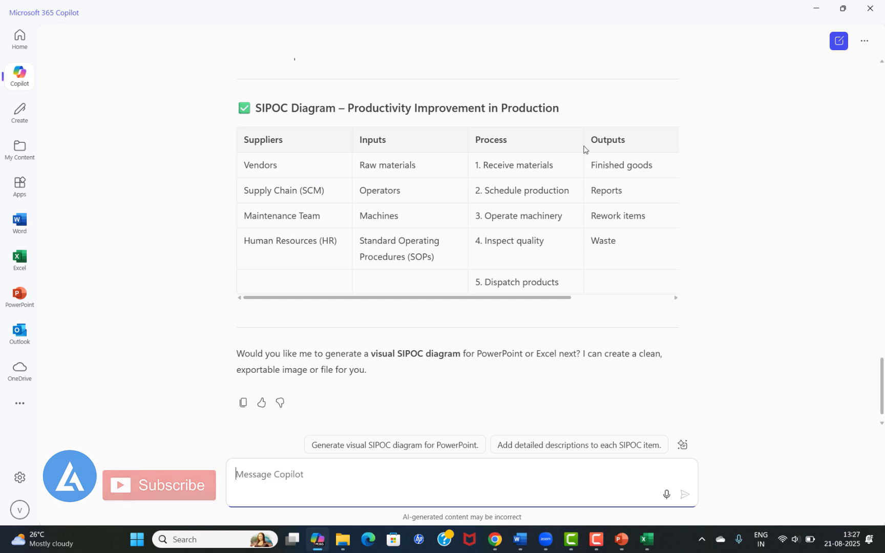
{"action": "left_click_drag", "start_coordinate": [569, 300], "coordinate": [681, 292]}
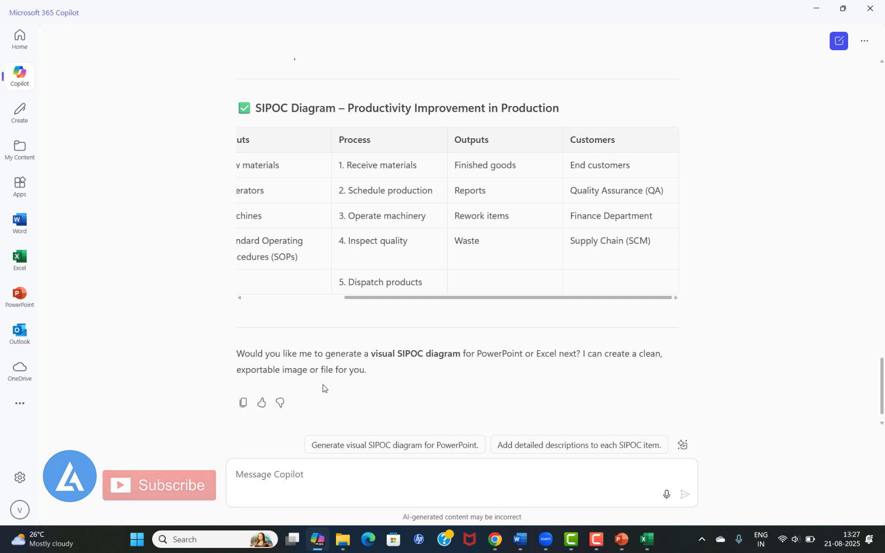
{"action": "left_click", "coordinate": [277, 474]}
{"action": "type", "text": "Cr"}
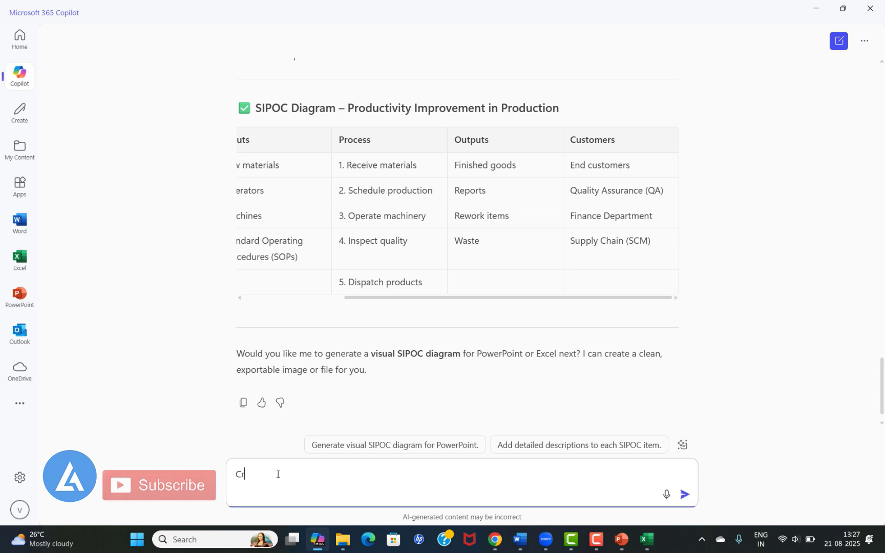
{"action": "type", "text": "eate an "}
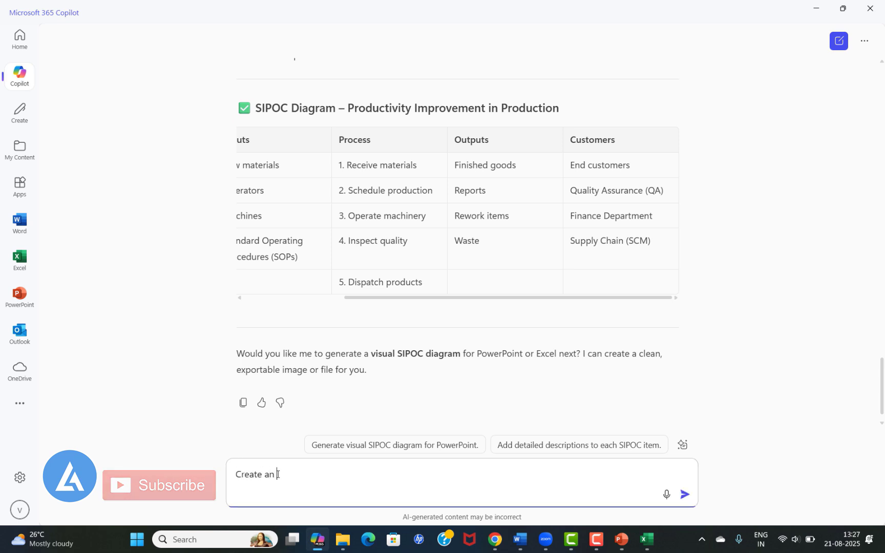
{"action": "type", "text": "Excel fi"}
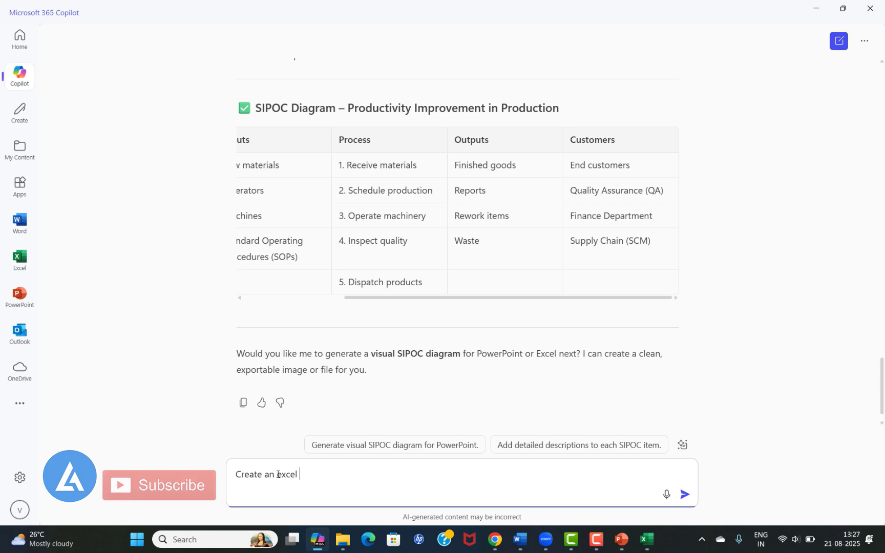
{"action": "type", "text": "le"}
{"action": "key", "text": "Return"}
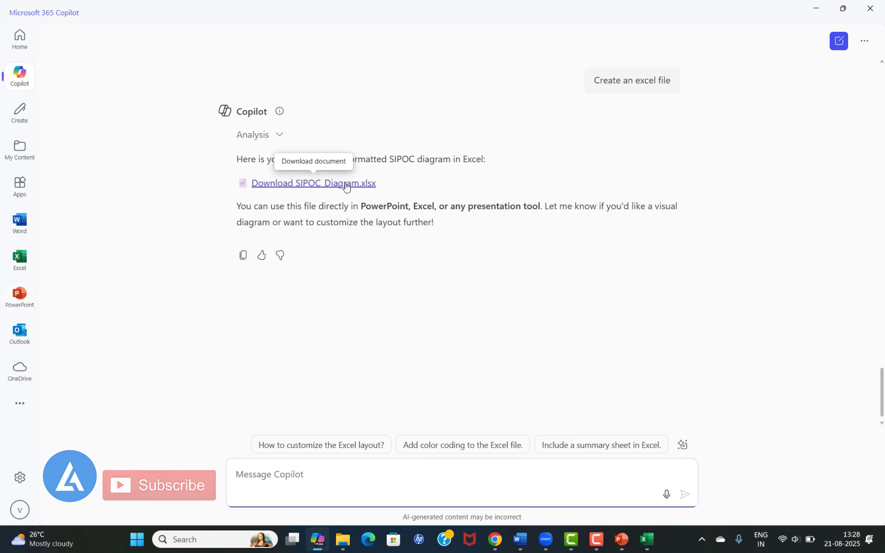
Step: Download Copilot's SIPOC_Diagram.xlsx, open it in Excel and enable editing
{"action": "left_click", "coordinate": [279, 185]}
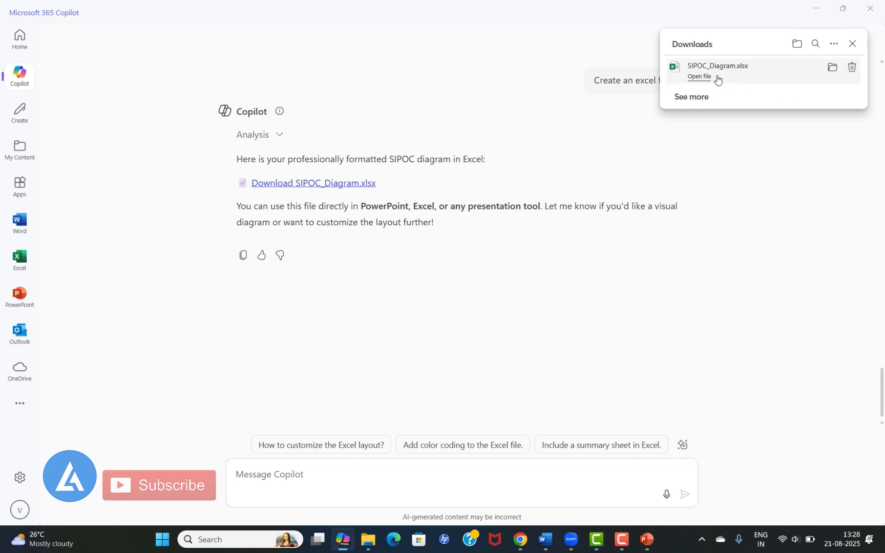
{"action": "left_click", "coordinate": [700, 77]}
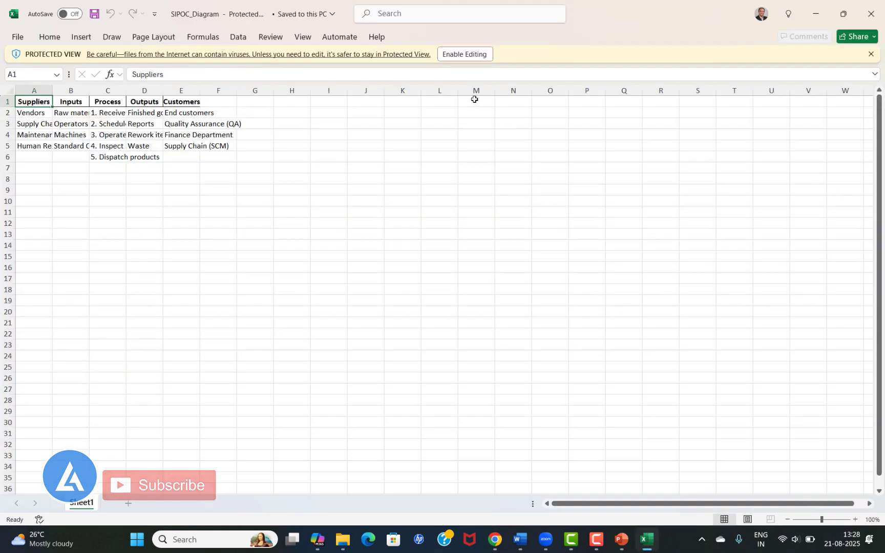
{"action": "left_click", "coordinate": [464, 54]}
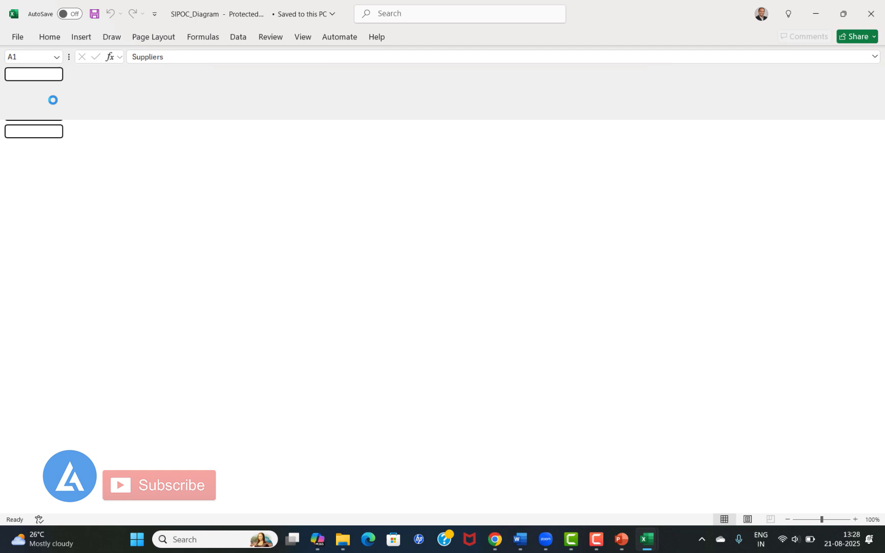
Step: Autofit columns A to E so the Suppliers, Inputs, Process, Outputs and Customers entries fit
{"action": "double_click", "coordinate": [53, 130]}
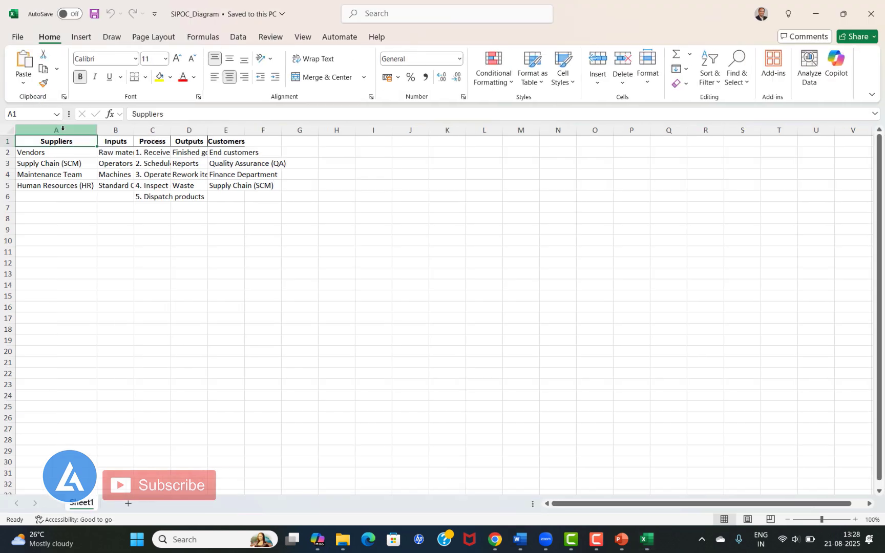
{"action": "double_click", "coordinate": [134, 130]}
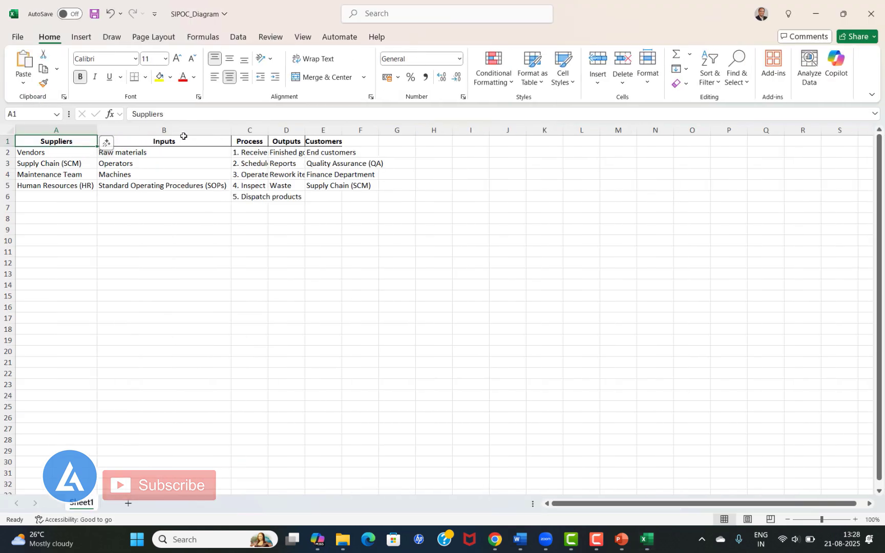
{"action": "double_click", "coordinate": [268, 131]}
{"action": "double_click", "coordinate": [351, 132]}
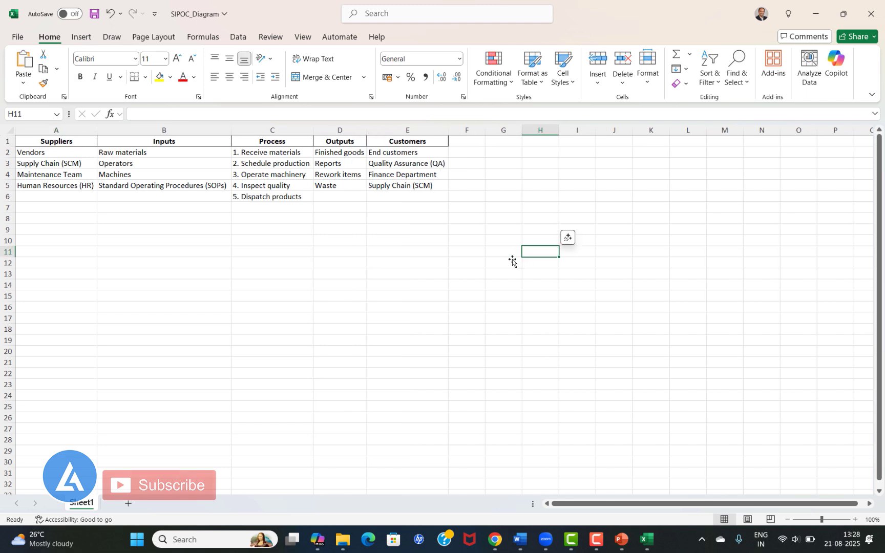